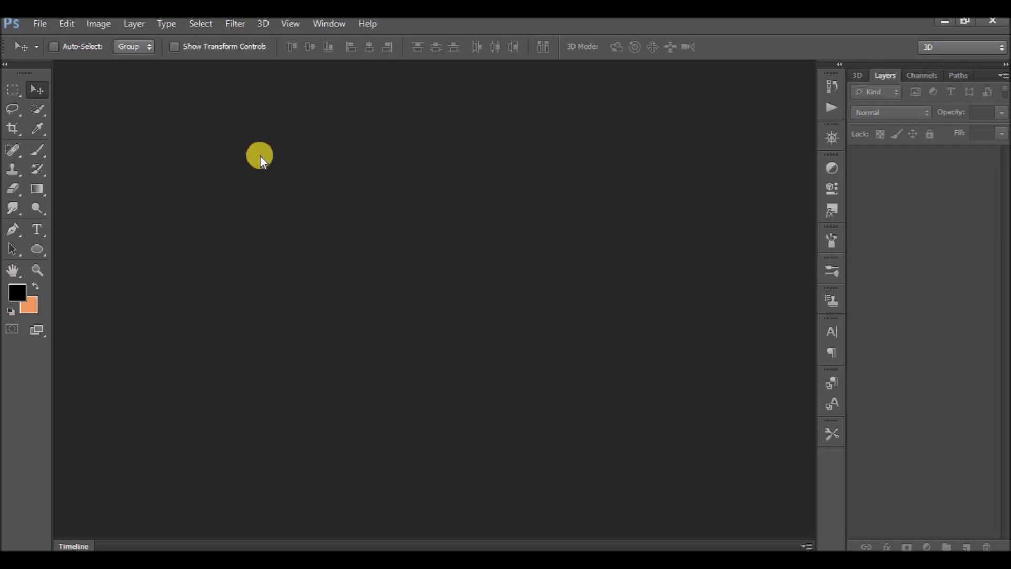
- Create a new white 4000 × 4000 px document at 300 resolution
click(46, 24)
click(42, 25)
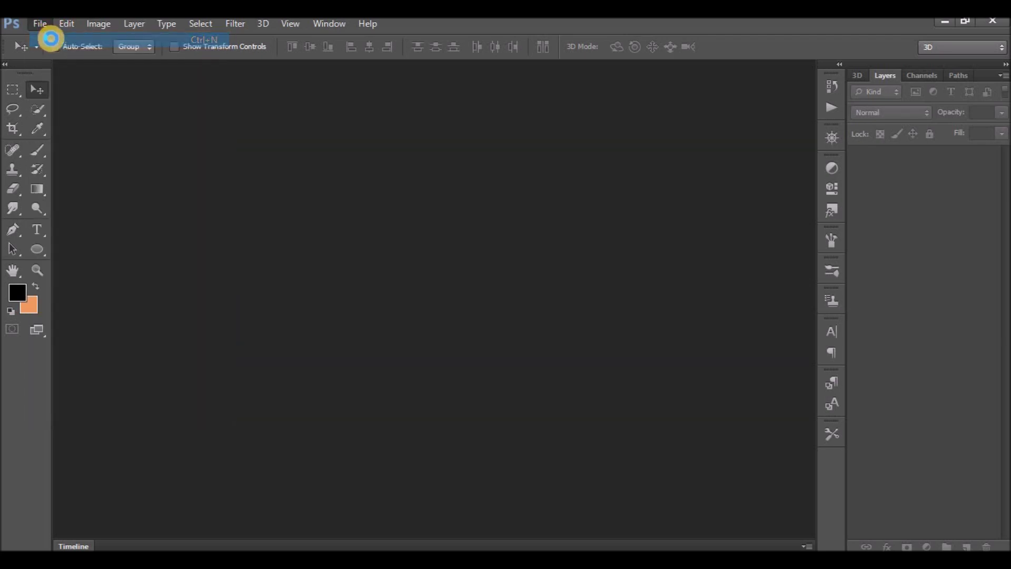
key(ctrl+n)
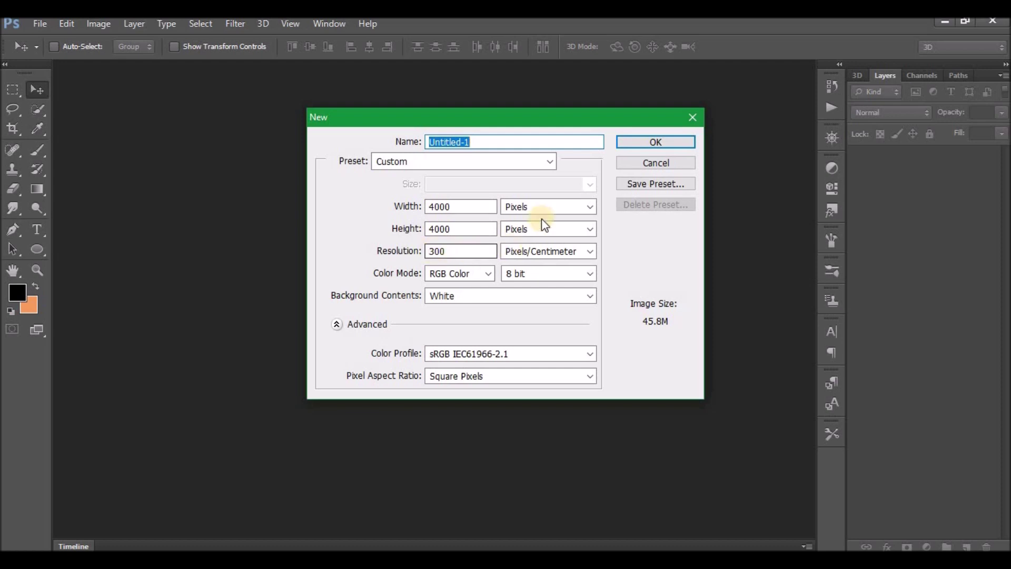
click(636, 146)
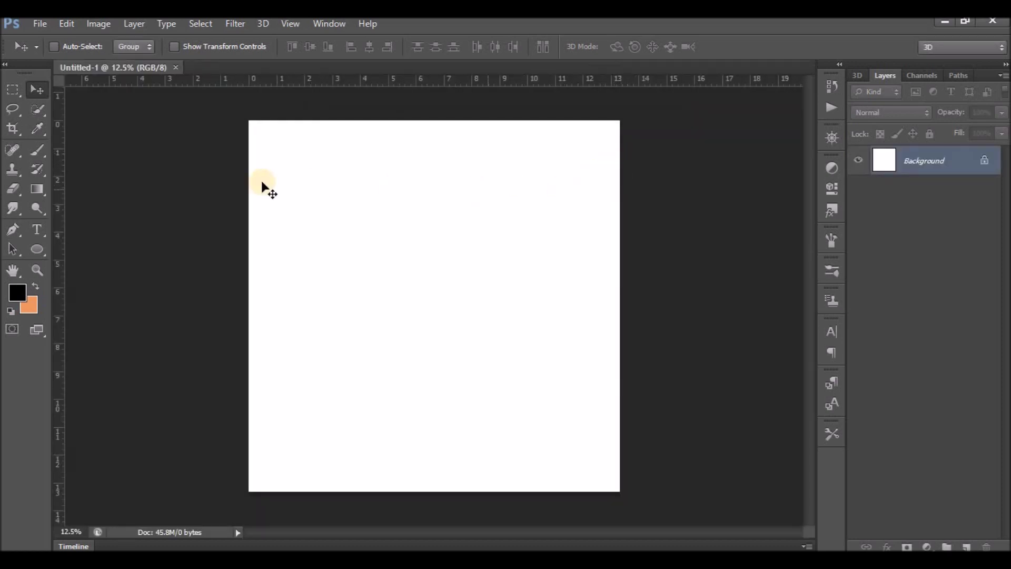
click(55, 271)
- Fit the canvas on screen, then place and commit the photo of the woman
right_click(289, 264)
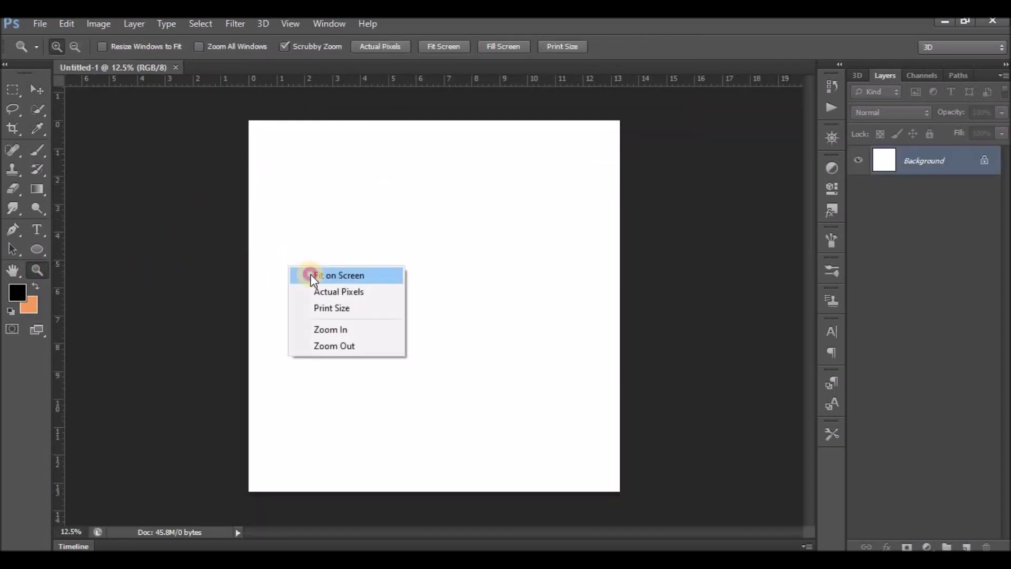
click(305, 274)
click(48, 24)
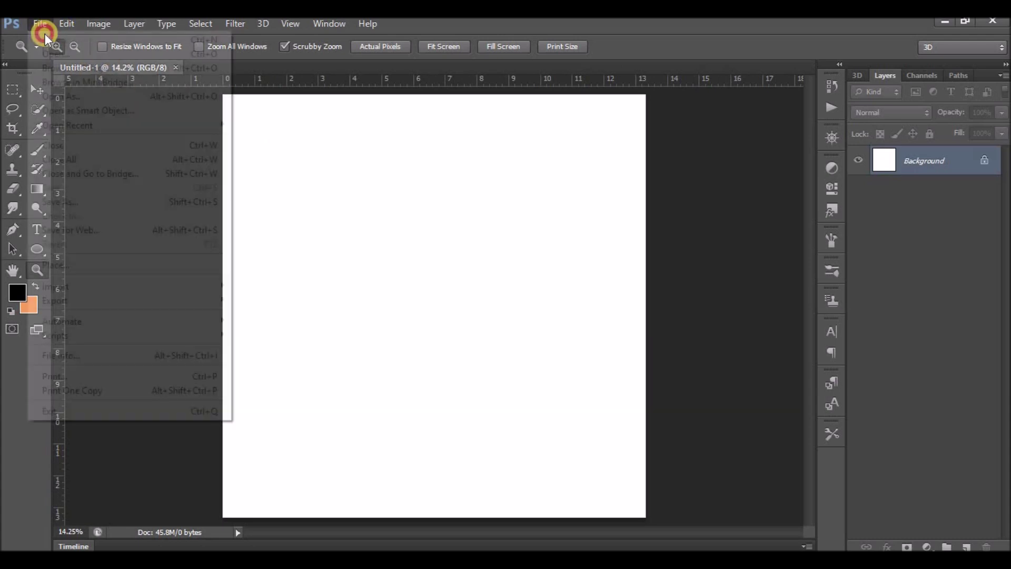
click(260, 294)
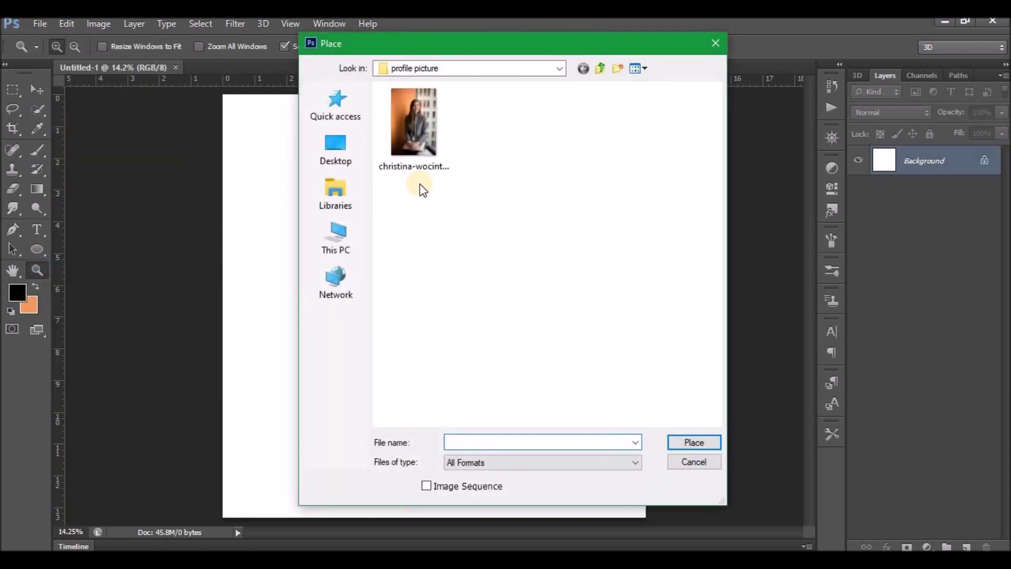
click(416, 179)
click(704, 444)
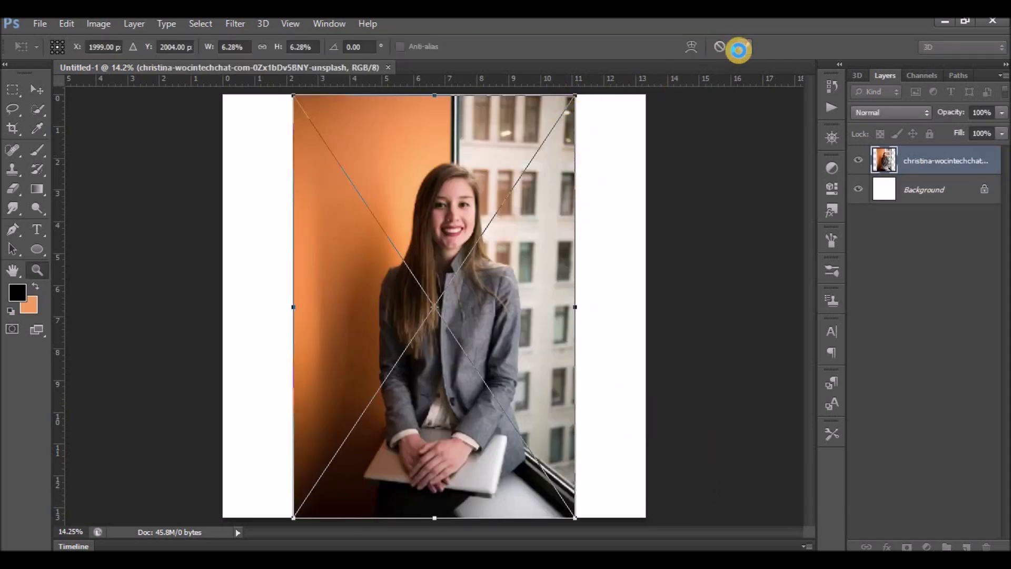
click(740, 50)
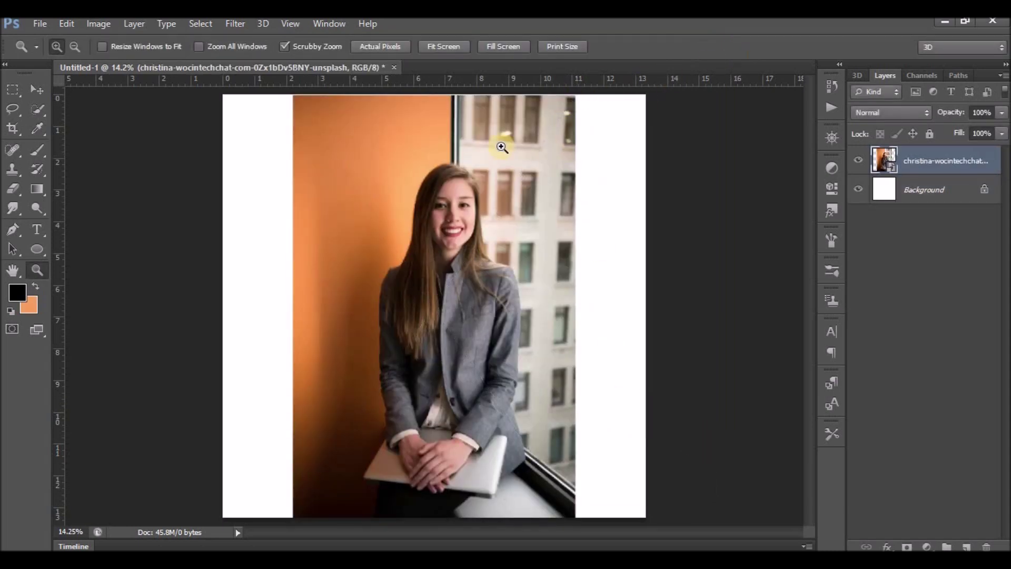
click(38, 112)
- Zoom in on the woman's head and select her with the Quick Selection tool
key(z)
click(459, 186)
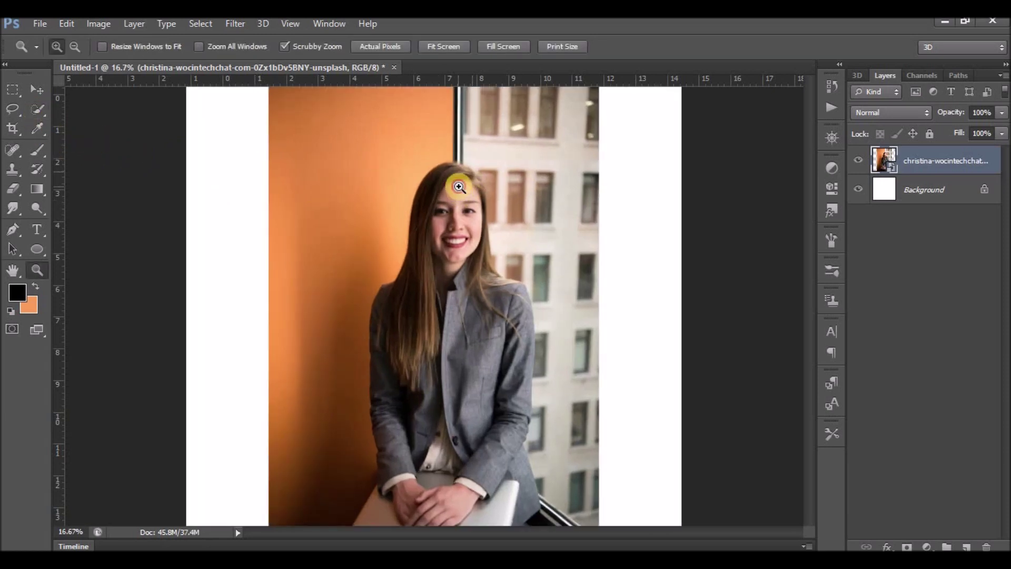
click(449, 163)
click(437, 145)
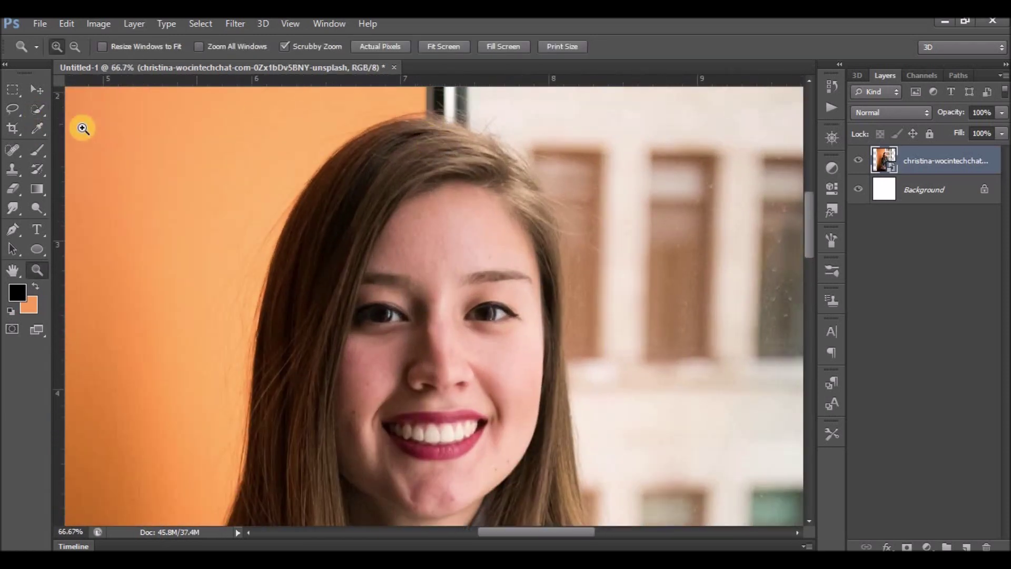
click(38, 112)
mouse_move(326, 172)
mouse_down()
mouse_move(507, 181)
mouse_move(316, 334)
mouse_move(370, 458)
mouse_up()
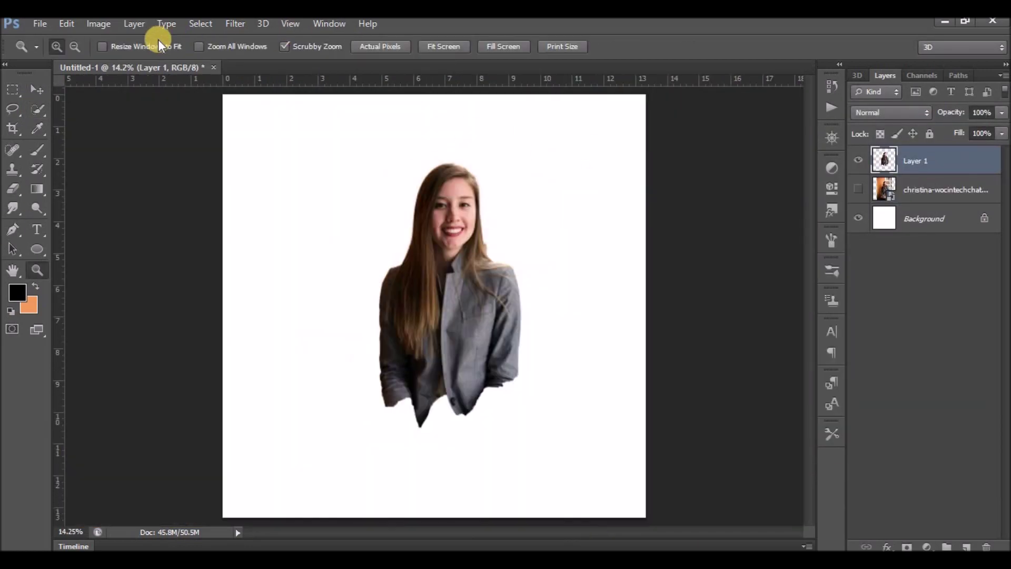
click(100, 30)
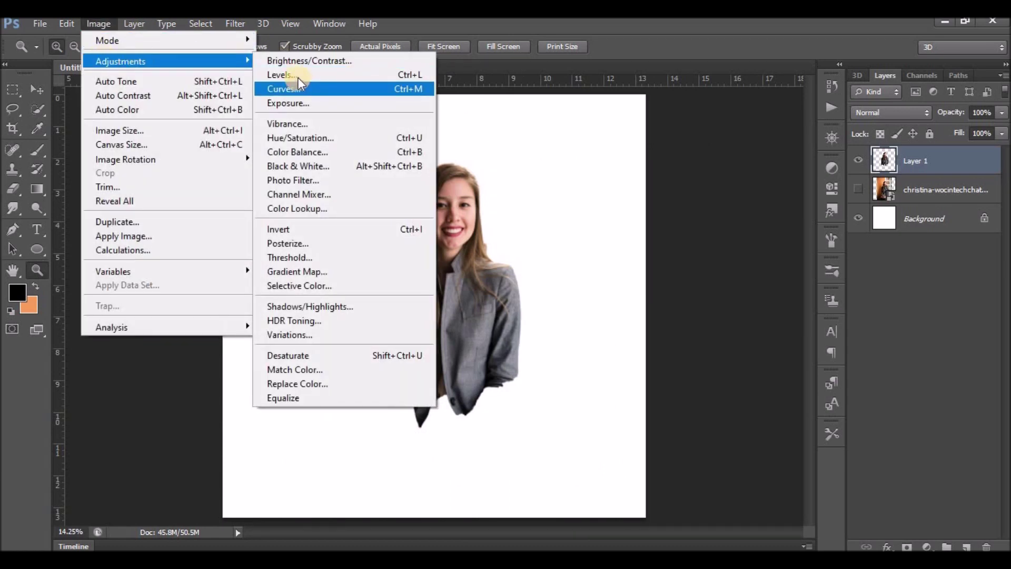
- Apply Levels with input values 6, 1.39 and 249 to the cut-out woman
click(295, 75)
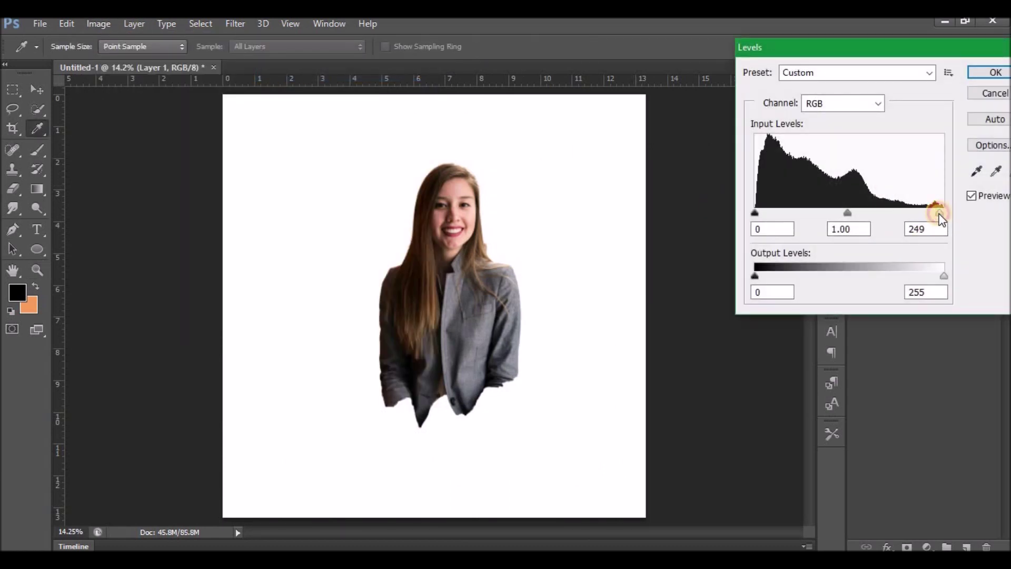
drag(846, 213, 828, 212)
drag(755, 213, 758, 210)
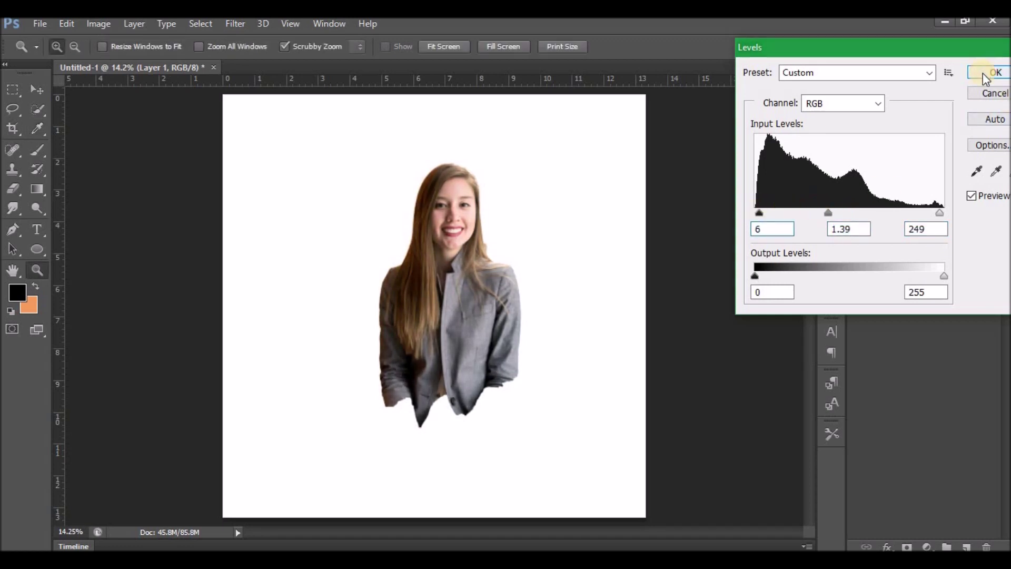
click(986, 76)
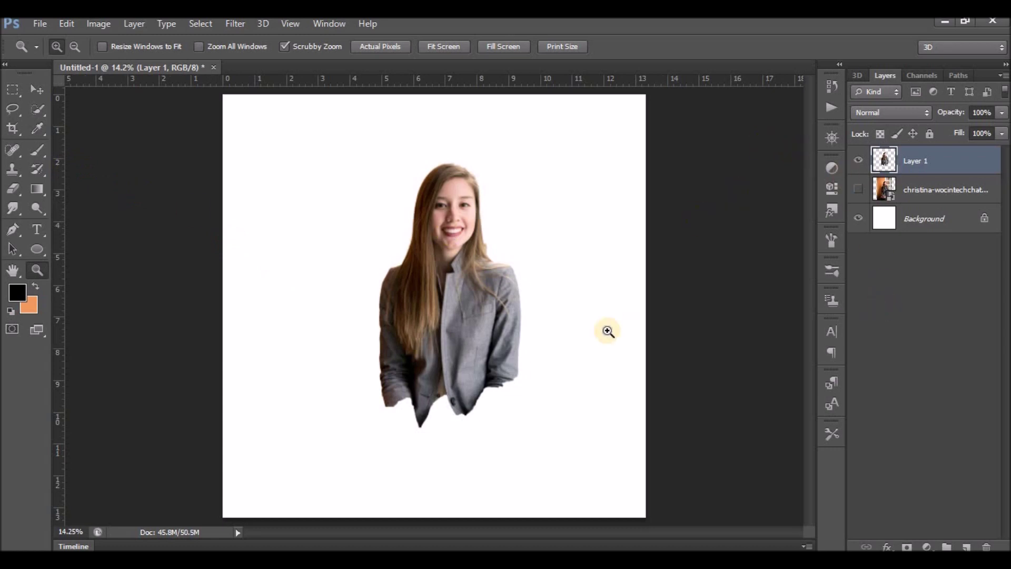
- Toggle the cut-out woman's visibility to compare, then select the original photo layer
click(857, 162)
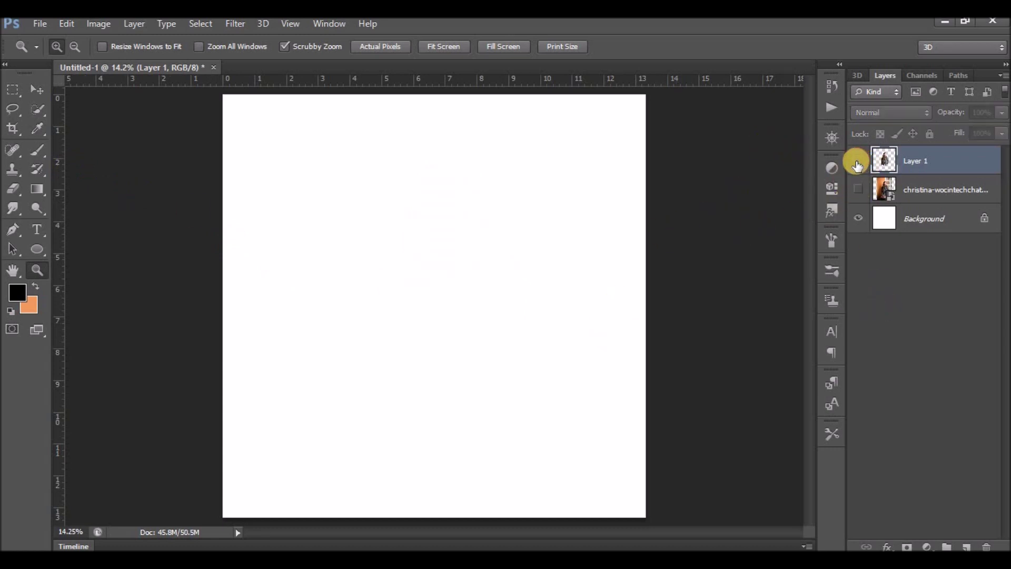
click(858, 161)
click(899, 185)
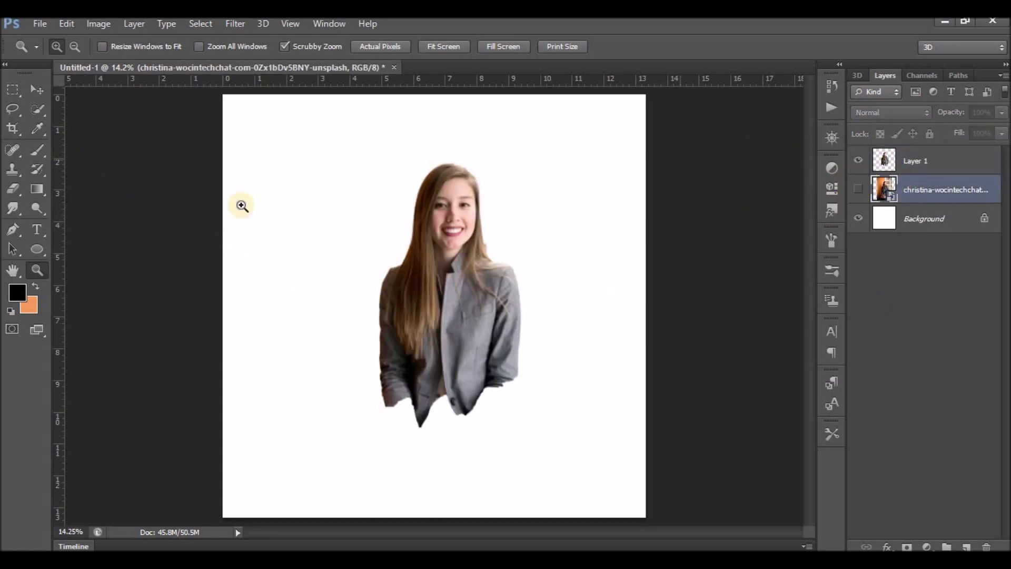
click(38, 250)
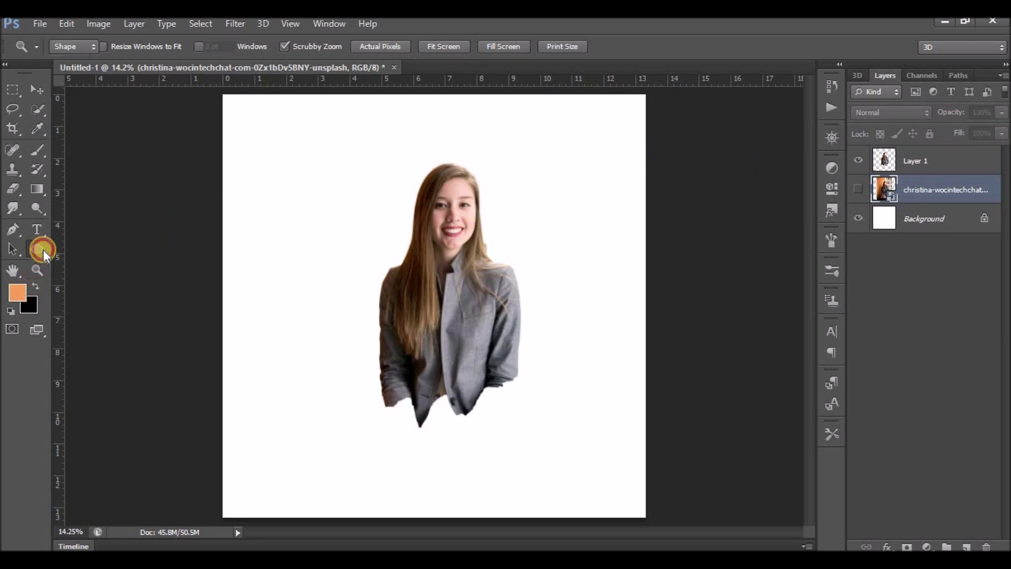
- Draw a large orange circle across the canvas and rasterize its layer
drag(231, 102, 721, 511)
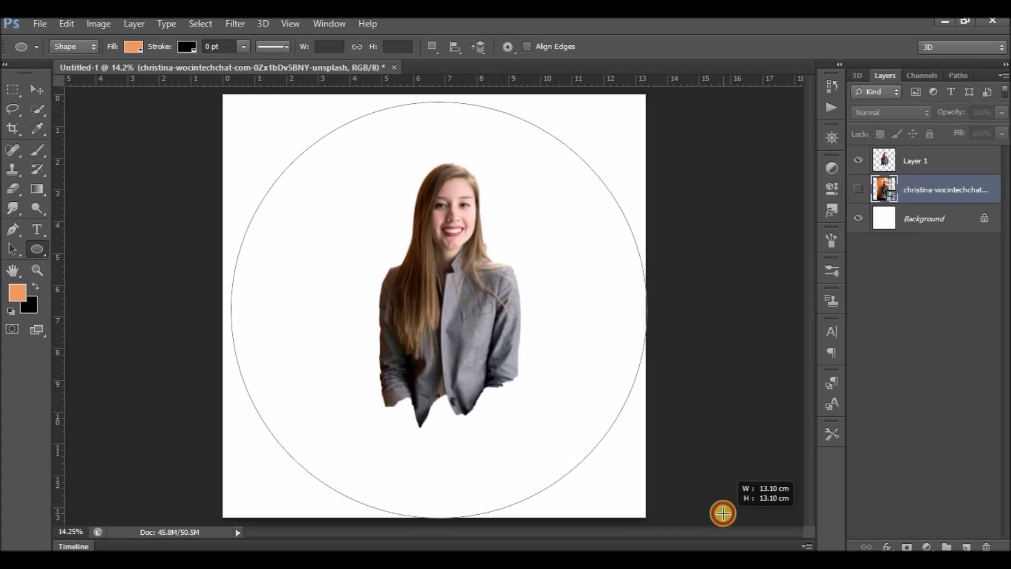
drag(721, 511, 722, 513)
right_click(928, 192)
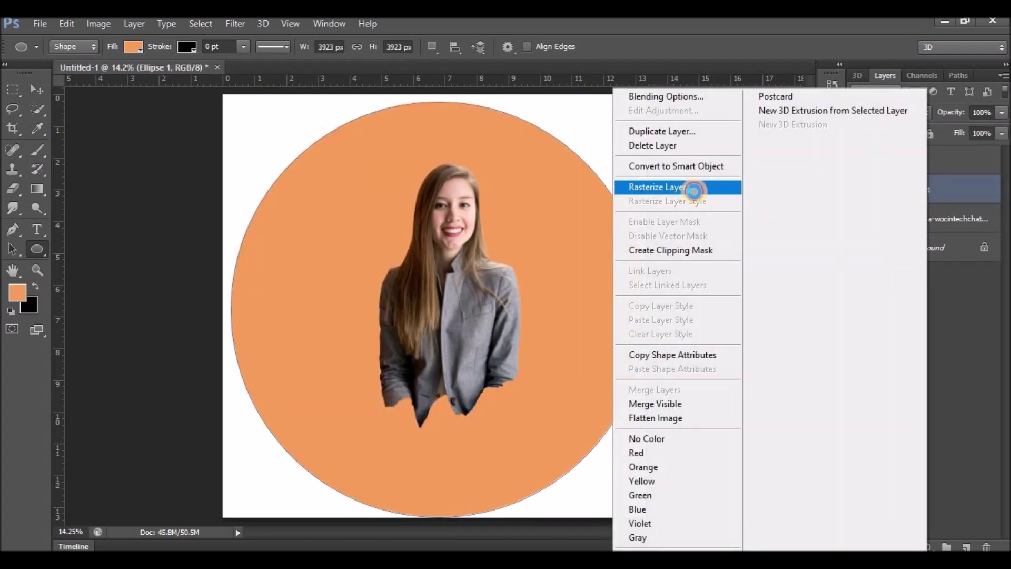
click(690, 189)
click(36, 89)
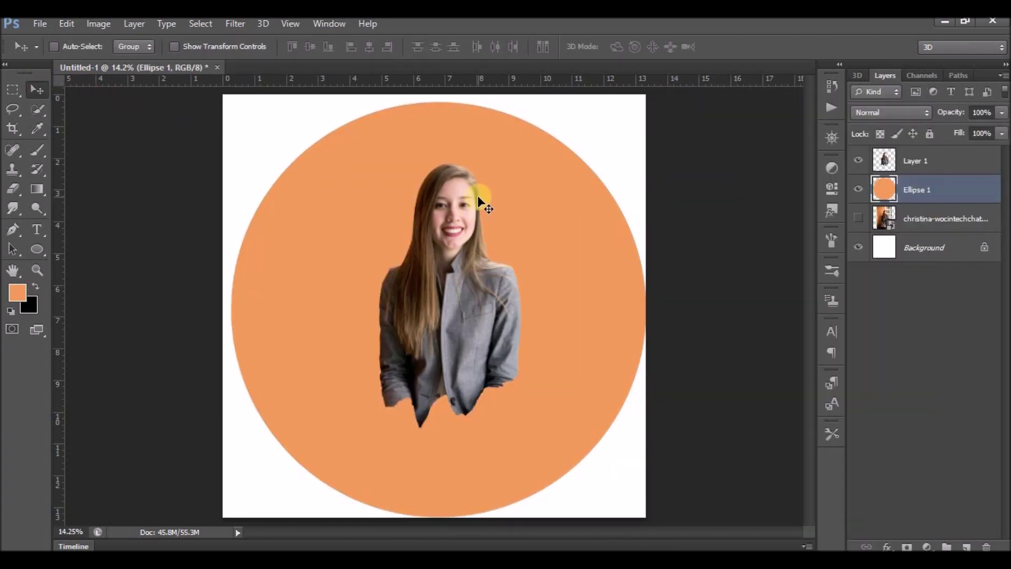
- Free Transform the Ellipse 1 circle to about 101.89% to fill the canvas
key(ctrl+t)
mouse_move(519, 180)
mouse_down()
mouse_move(507, 180)
mouse_move(519, 180)
mouse_up()
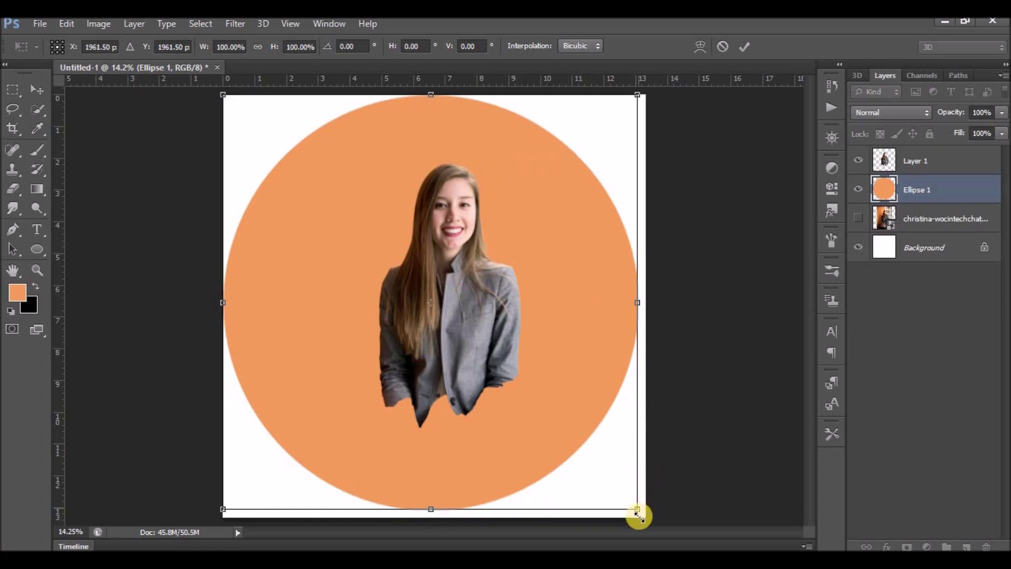
drag(644, 520, 653, 527)
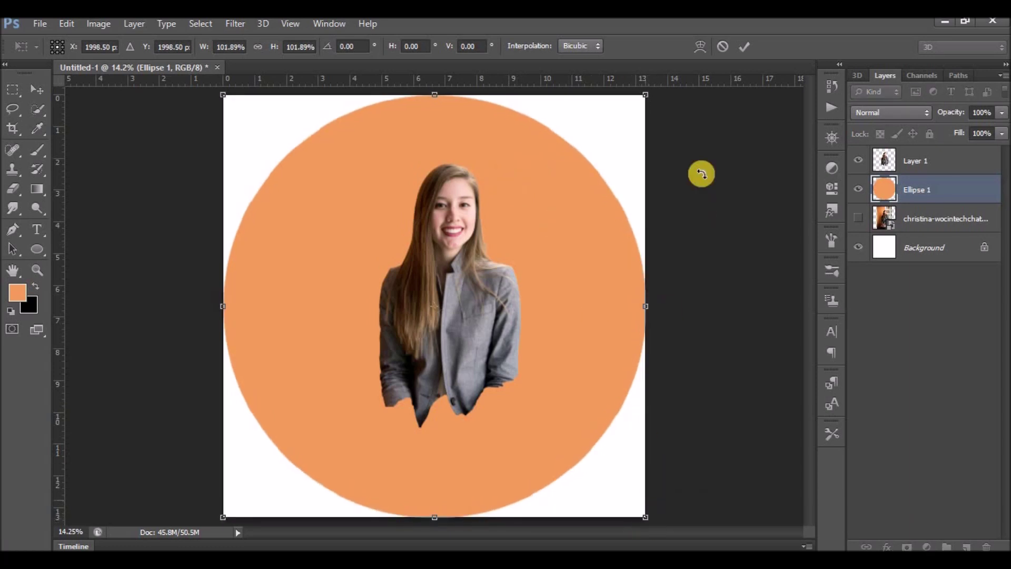
click(742, 53)
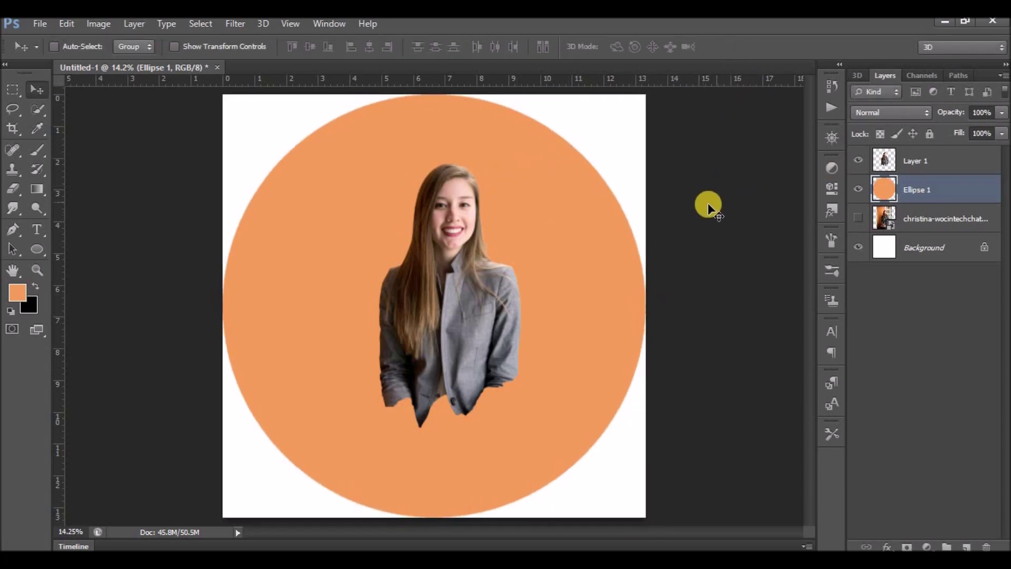
- Convert the Background into Layer 0 and add vertical and horizontal guides at the canvas centre
double_click(950, 253)
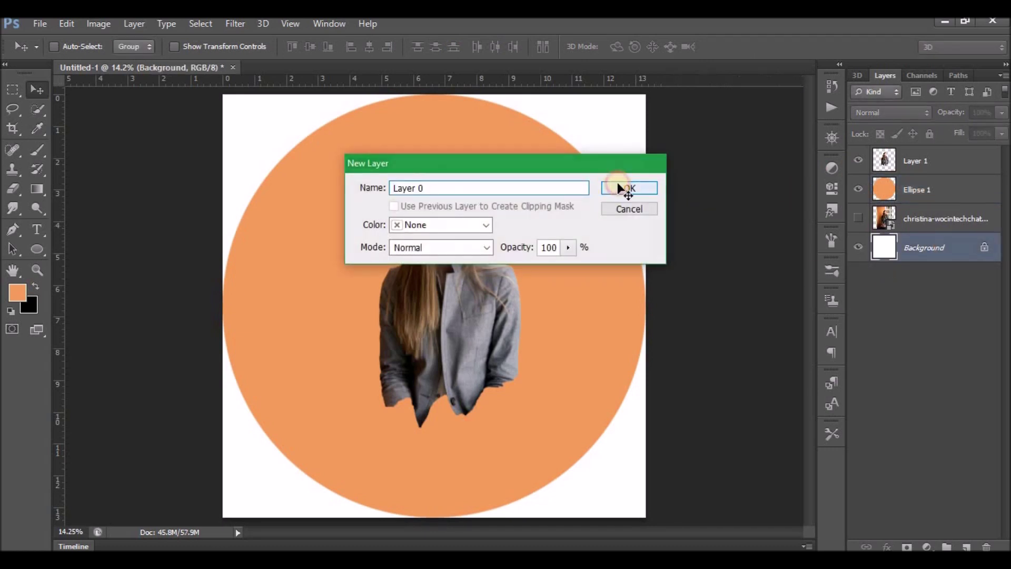
click(620, 188)
key(ctrl+t)
drag(60, 227, 434, 253)
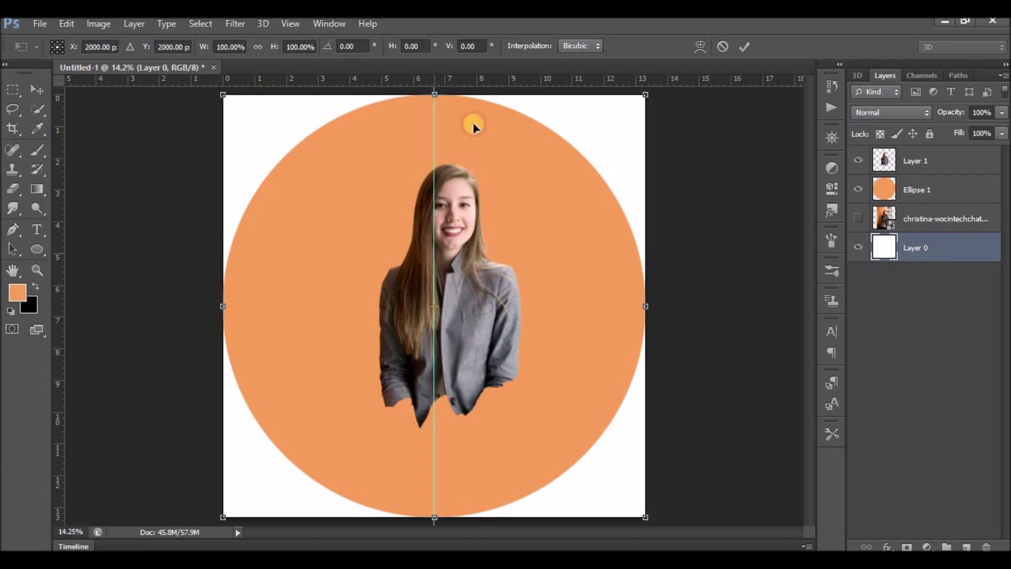
drag(491, 78, 496, 306)
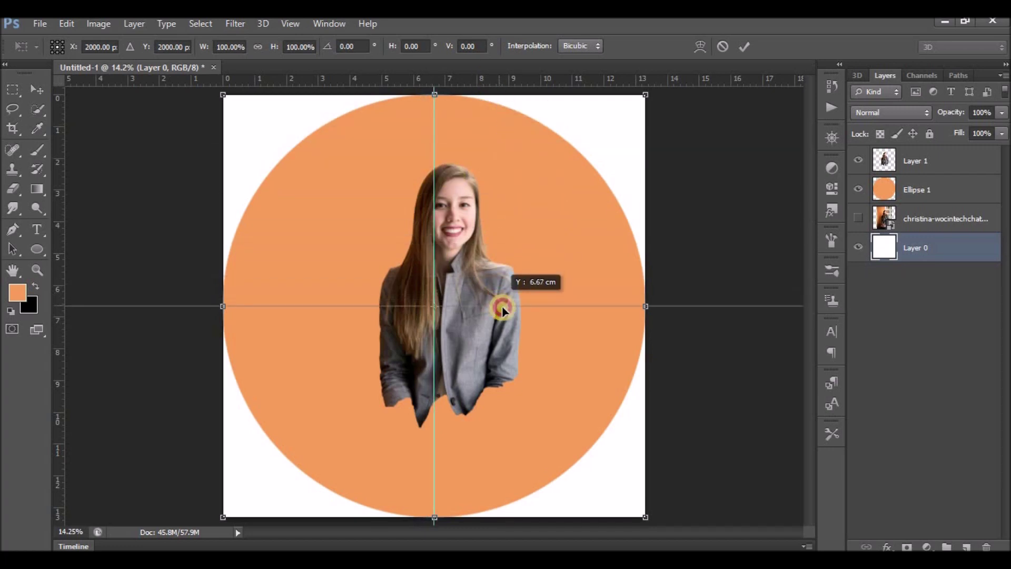
double_click(541, 256)
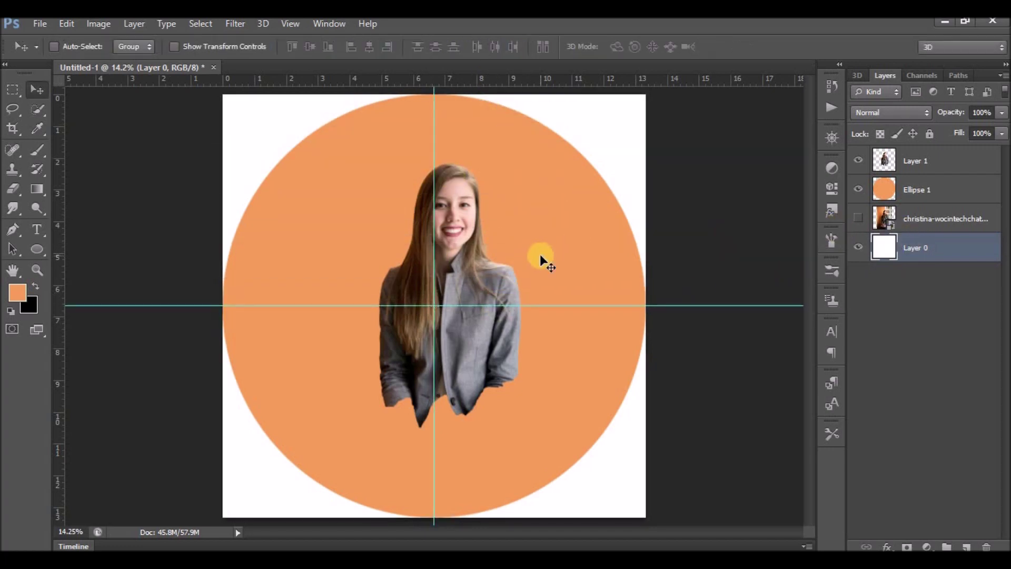
- Set the Ellipse 1 layer's opacity to 20%
click(901, 185)
drag(951, 112, 888, 126)
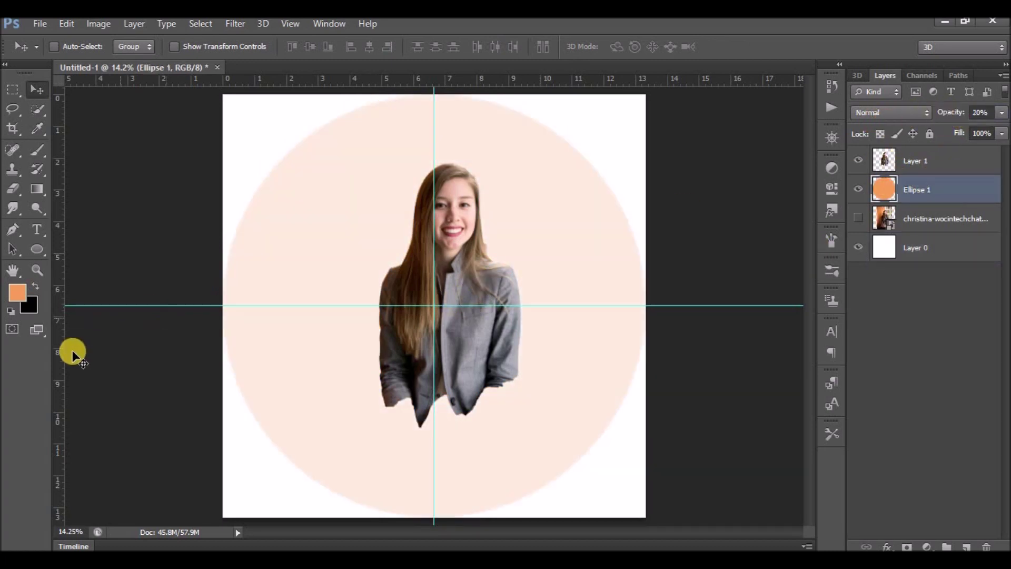
click(46, 250)
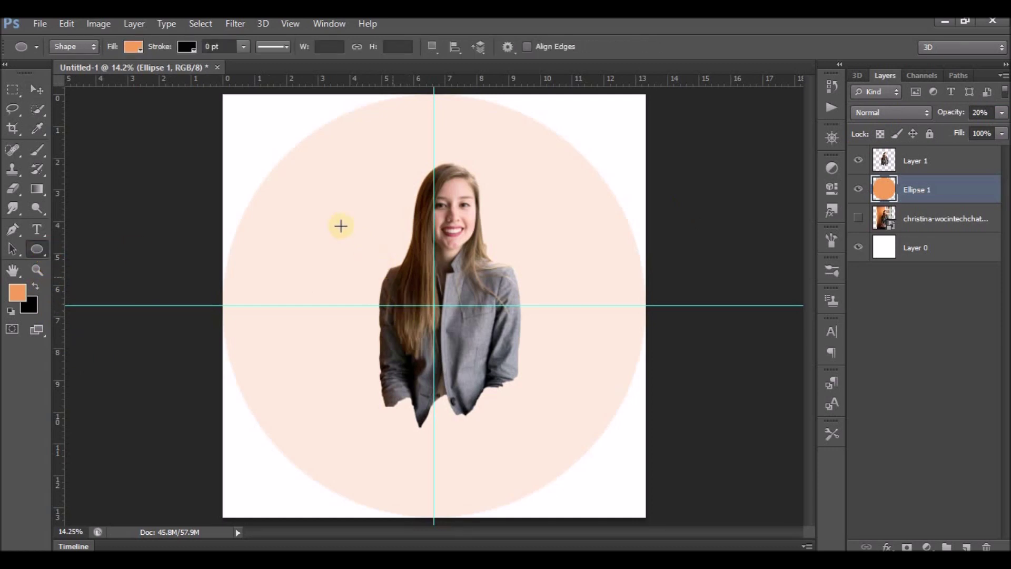
- Draw a second orange circle, scale it to about 103% and centre it on the guides
drag(326, 209, 603, 486)
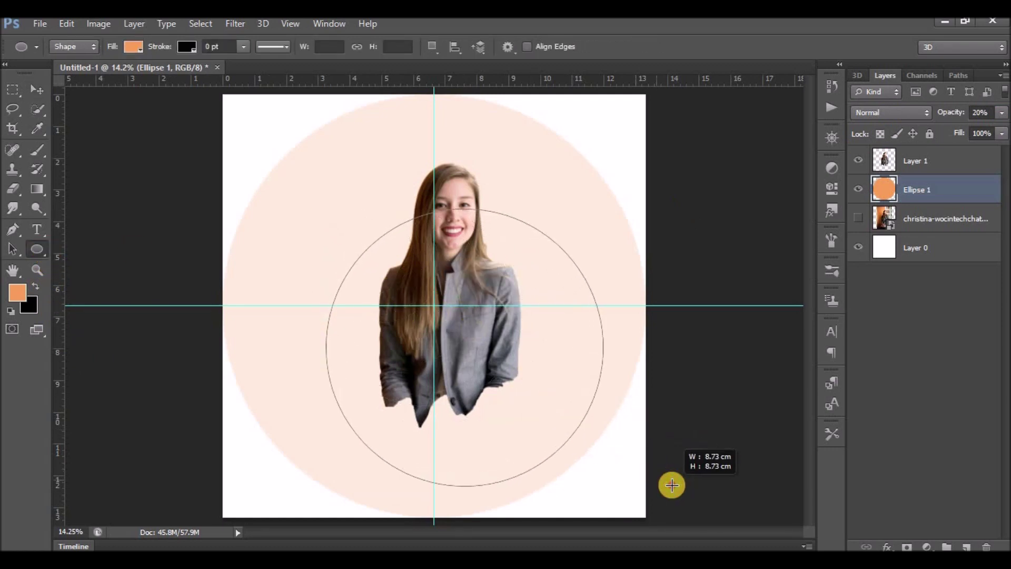
key(v)
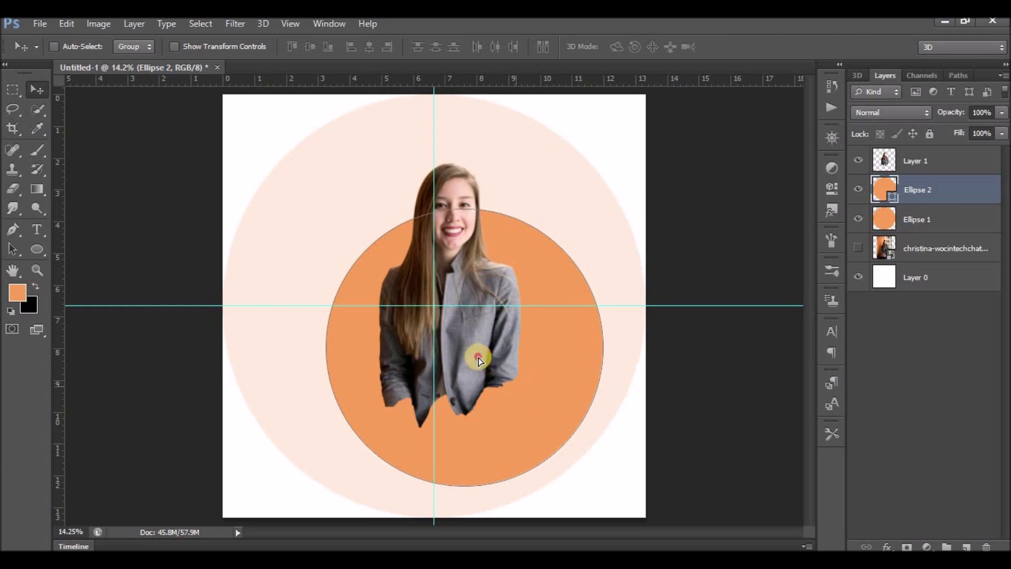
drag(478, 359, 479, 356)
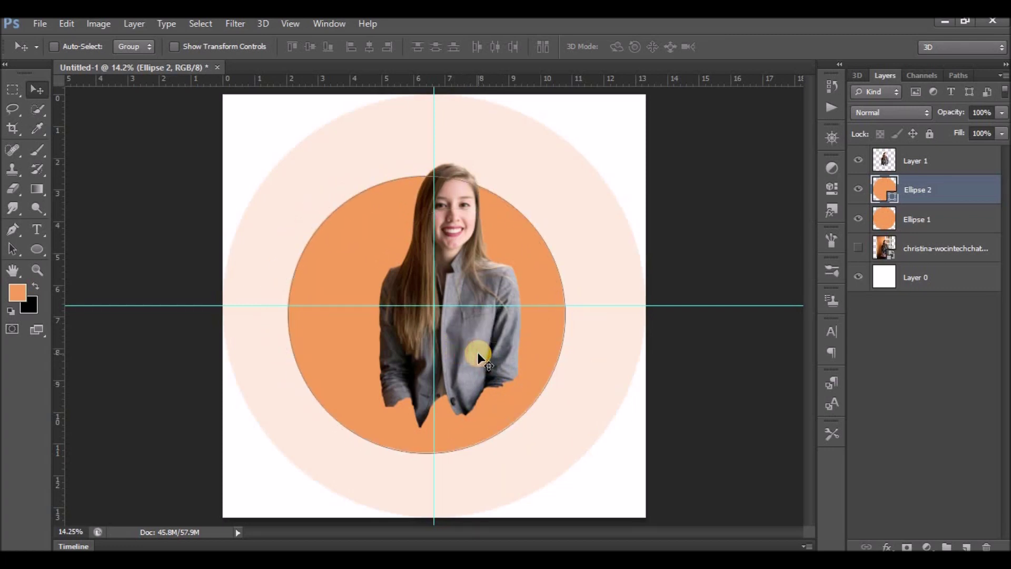
key(ctrl+t)
mouse_move(564, 172)
mouse_down()
mouse_move(586, 170)
mouse_move(564, 177)
mouse_move(570, 171)
mouse_up()
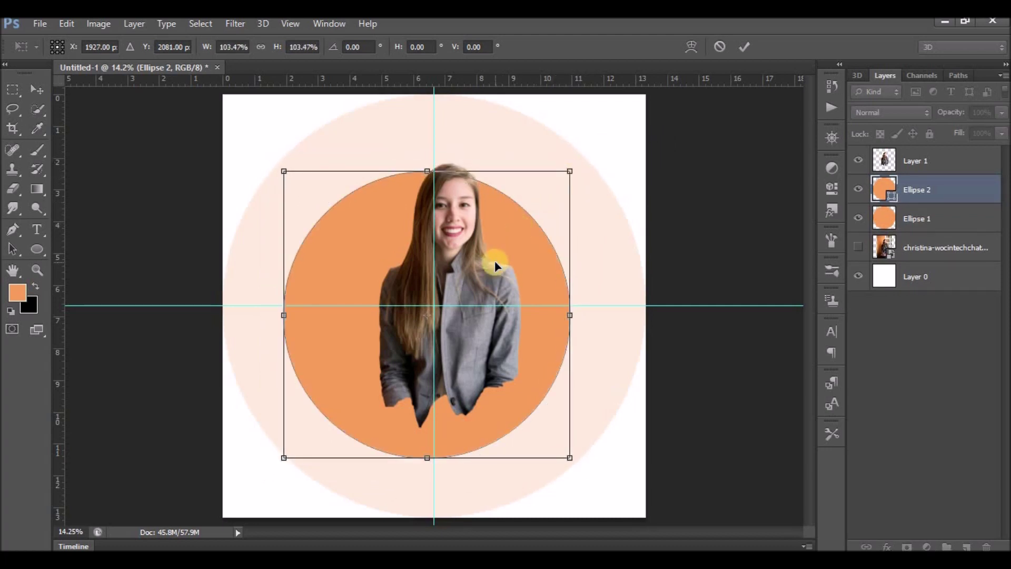
drag(494, 260, 504, 261)
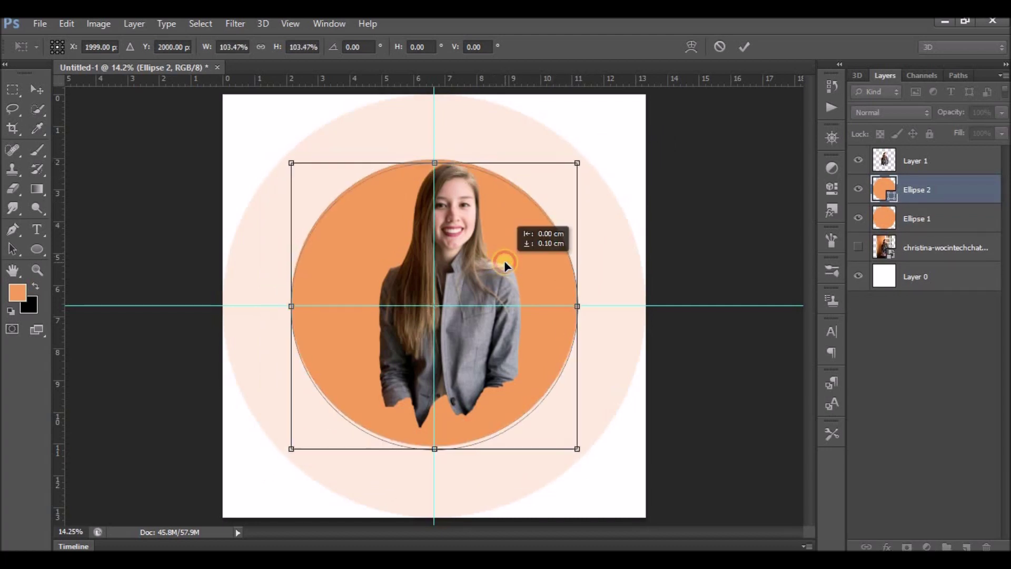
key(Return)
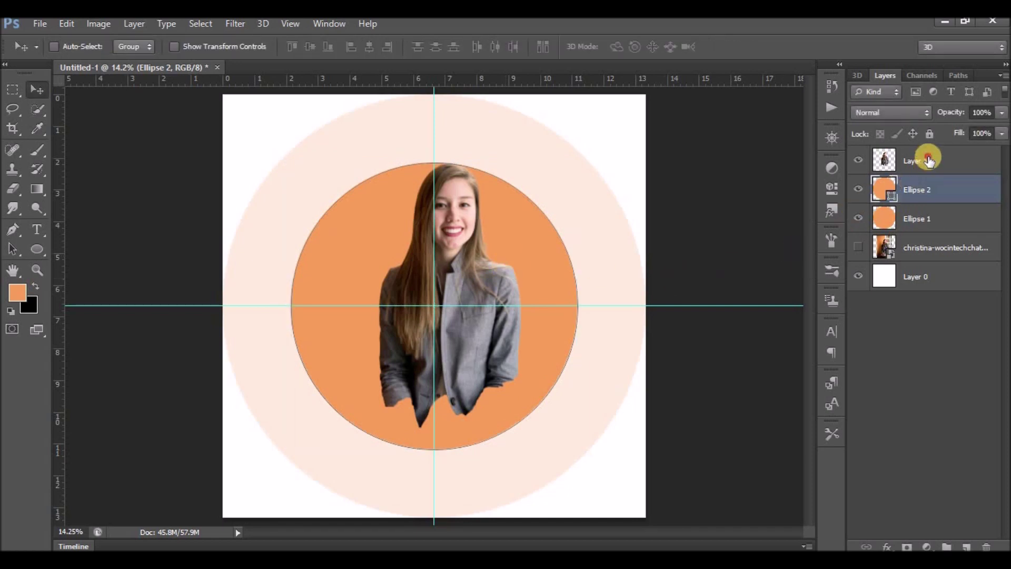
- Scale the woman on Layer 1 to about 152%, centre her on the guides, and nudge her up
click(928, 161)
drag(460, 270, 436, 301)
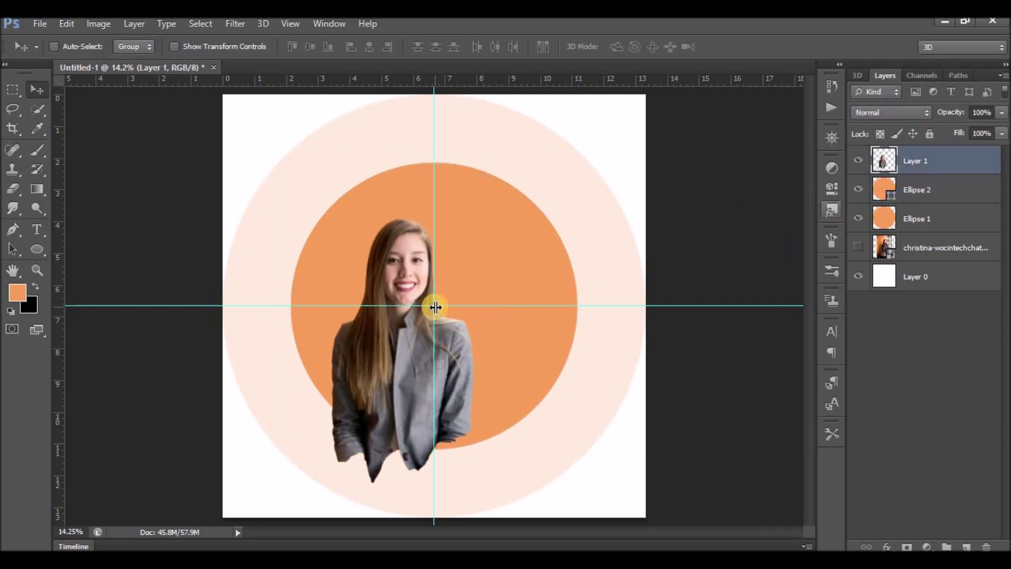
key(ctrl+t)
drag(477, 214, 579, 116)
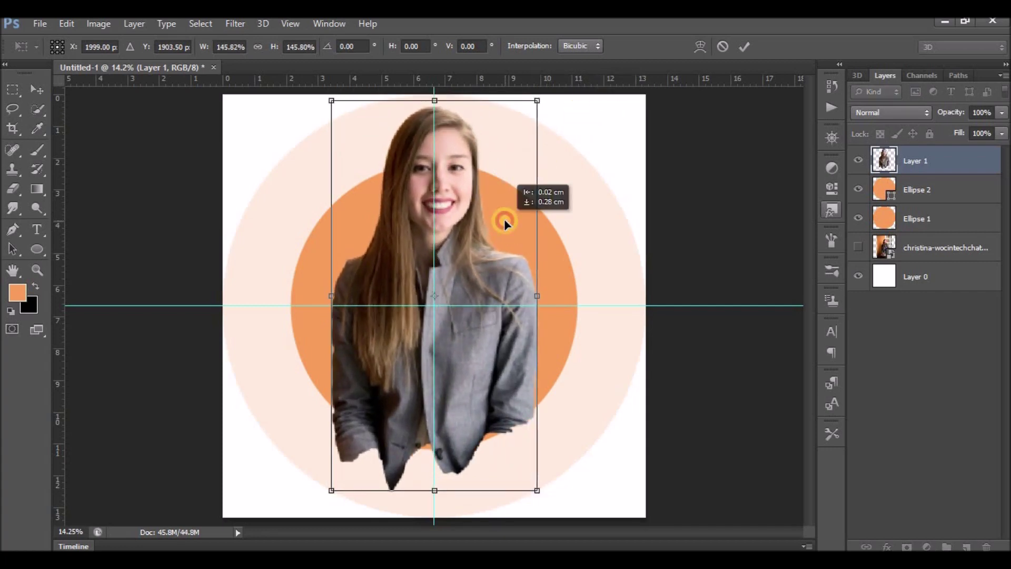
drag(505, 218, 505, 238)
drag(537, 111, 546, 94)
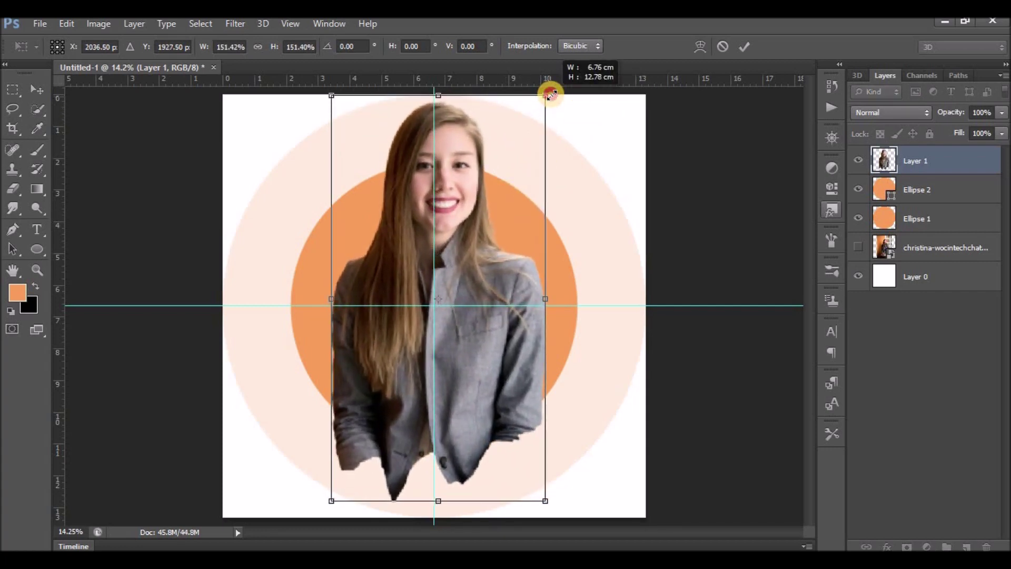
drag(509, 166, 512, 167)
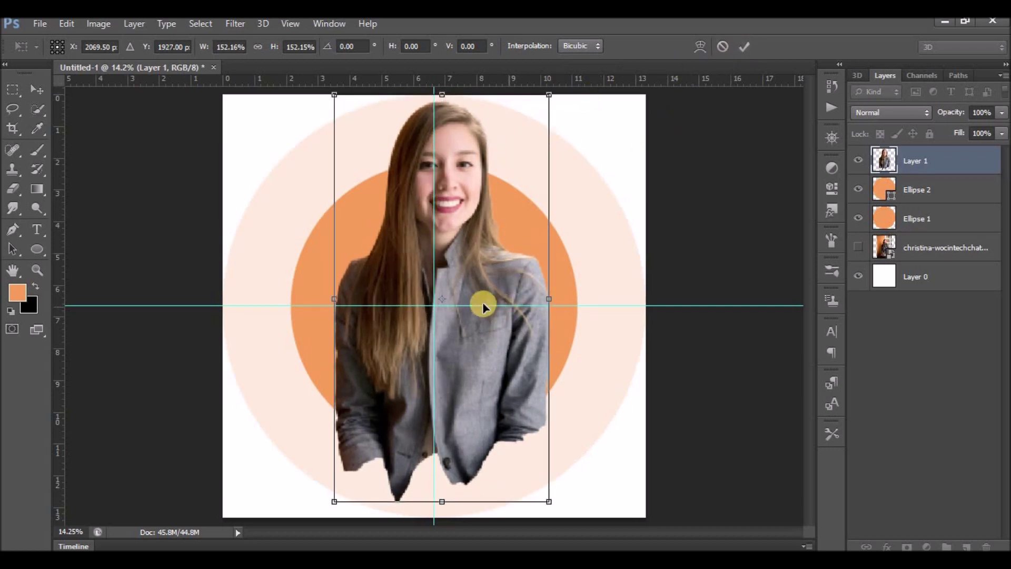
drag(483, 305, 476, 313)
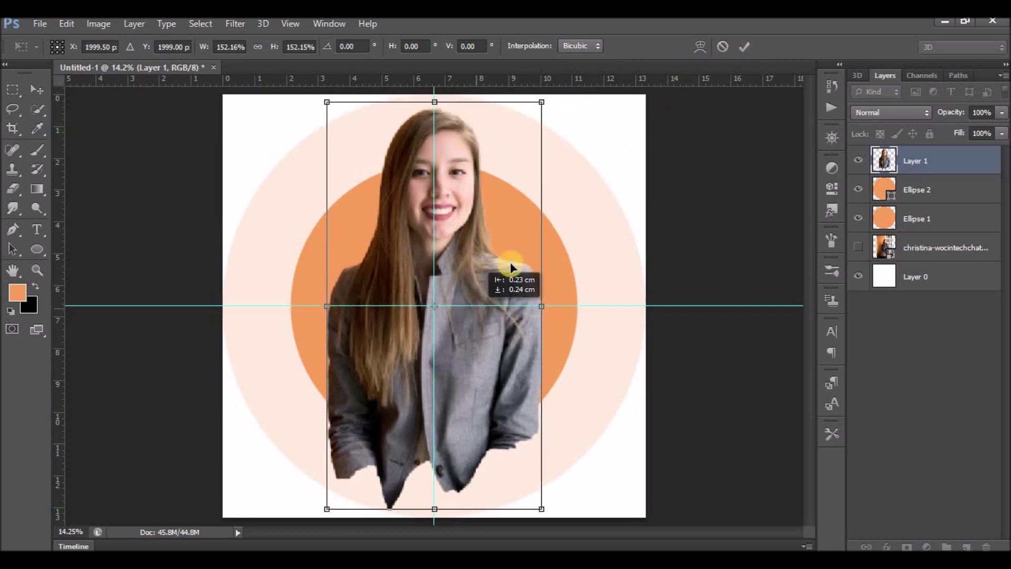
click(744, 47)
key(shift+Up)
key(shift+Up)
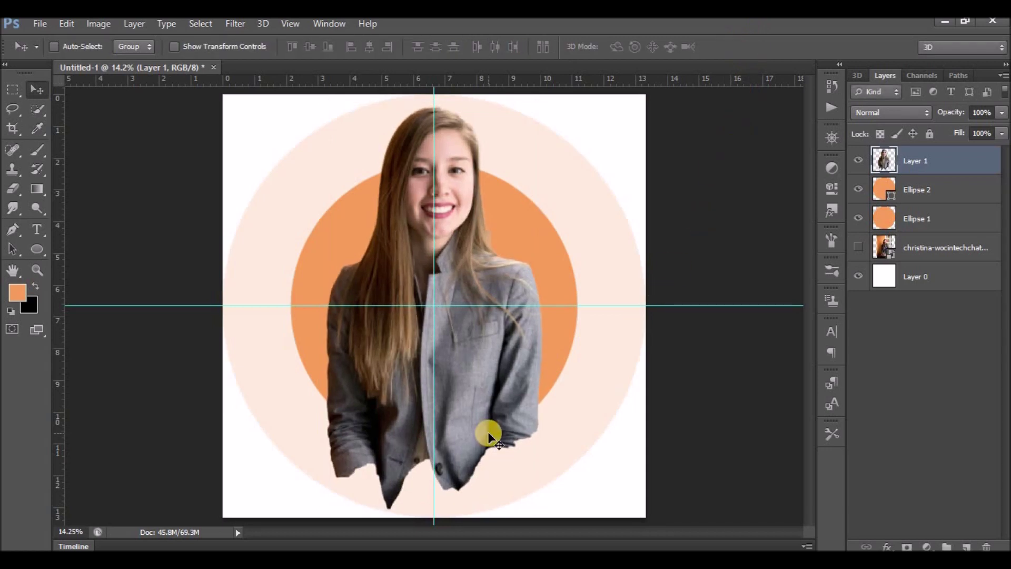
key(shift+Up)
key(shift+Up)
key(shift+Up)
key(shift+Up)
key(shift+Up)
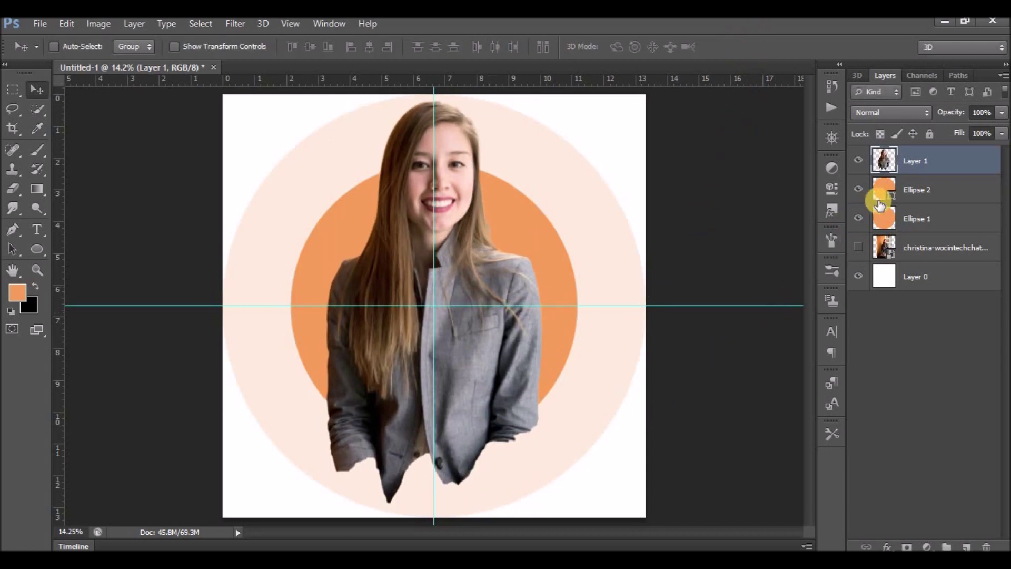
- Rasterize Ellipse 2, select everything outside the circle, and select the woman's layer
right_click(931, 189)
click(738, 192)
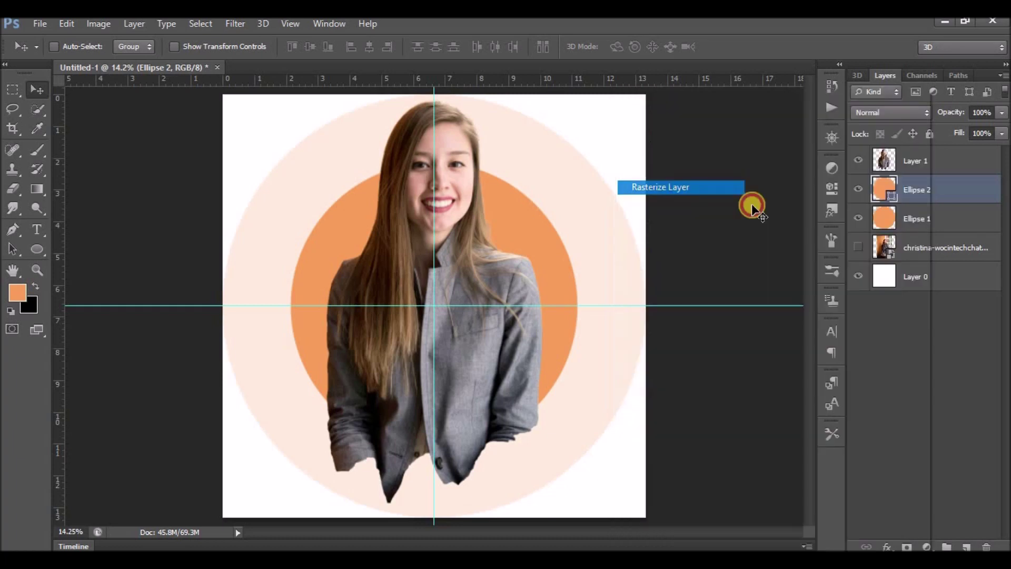
right_click(885, 194)
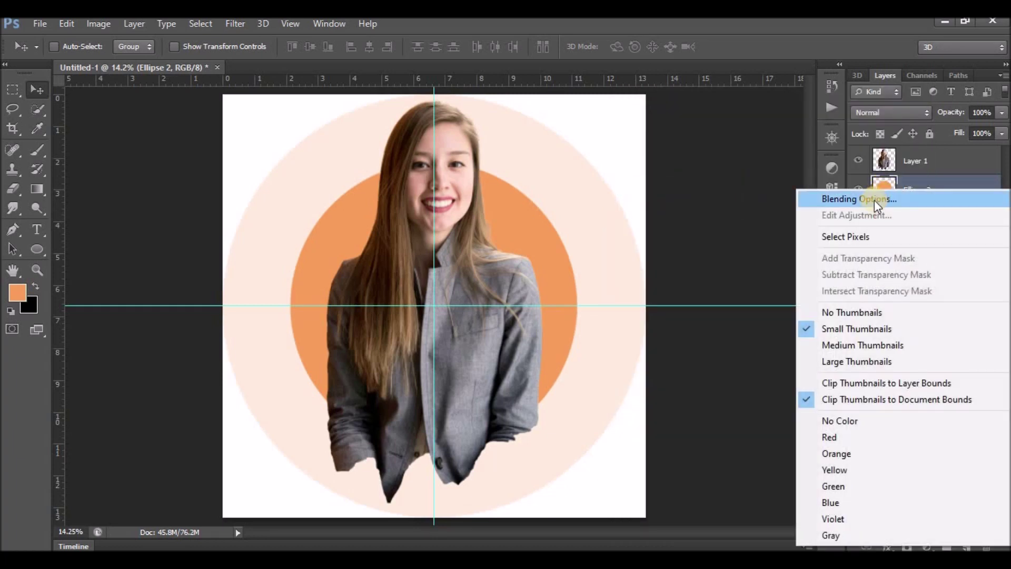
click(853, 235)
key(ctrl+shift+i)
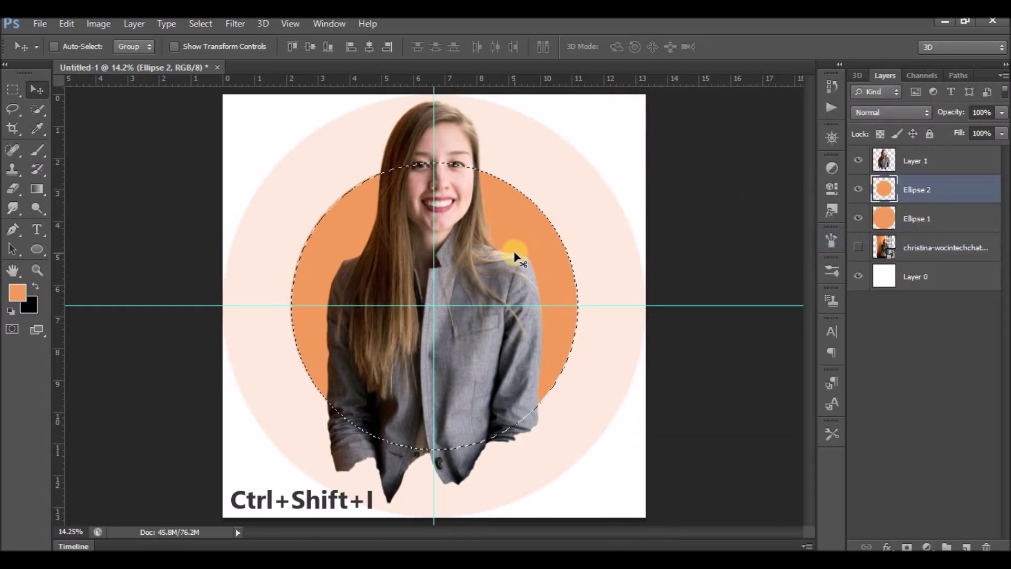
click(889, 160)
- Erase the jacket outside the circle with a large hard round eraser, then deselect
key(e)
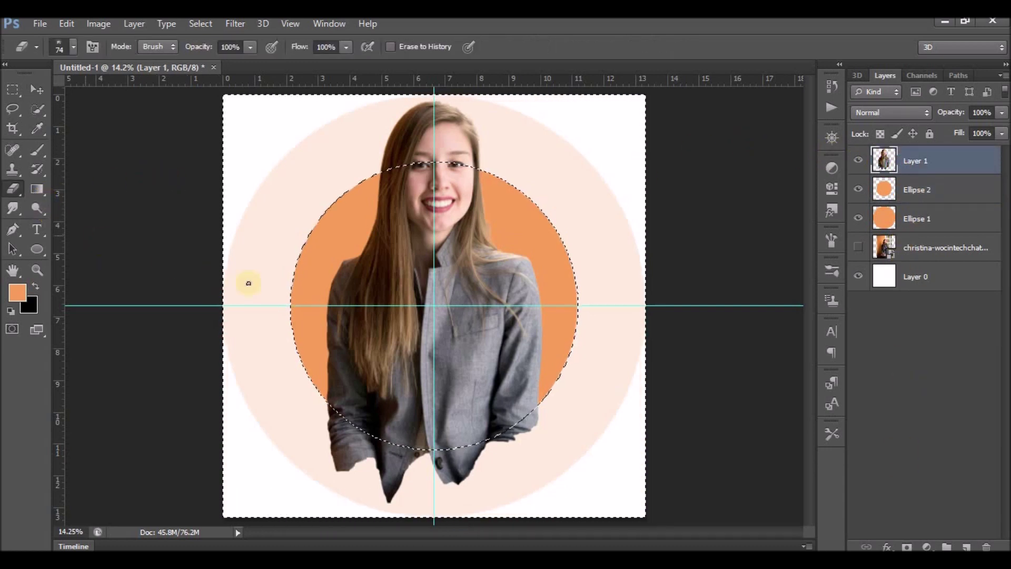
right_click(301, 325)
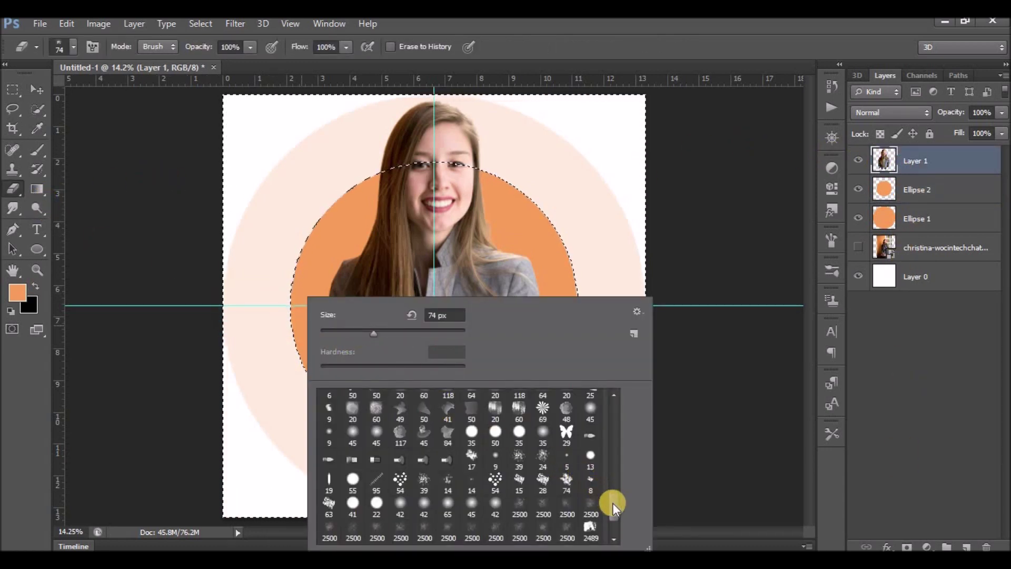
scroll(634, 398, up, 10)
click(400, 400)
mouse_move(386, 330)
mouse_down()
mouse_move(407, 330)
mouse_move(534, 95)
mouse_up()
key(Return)
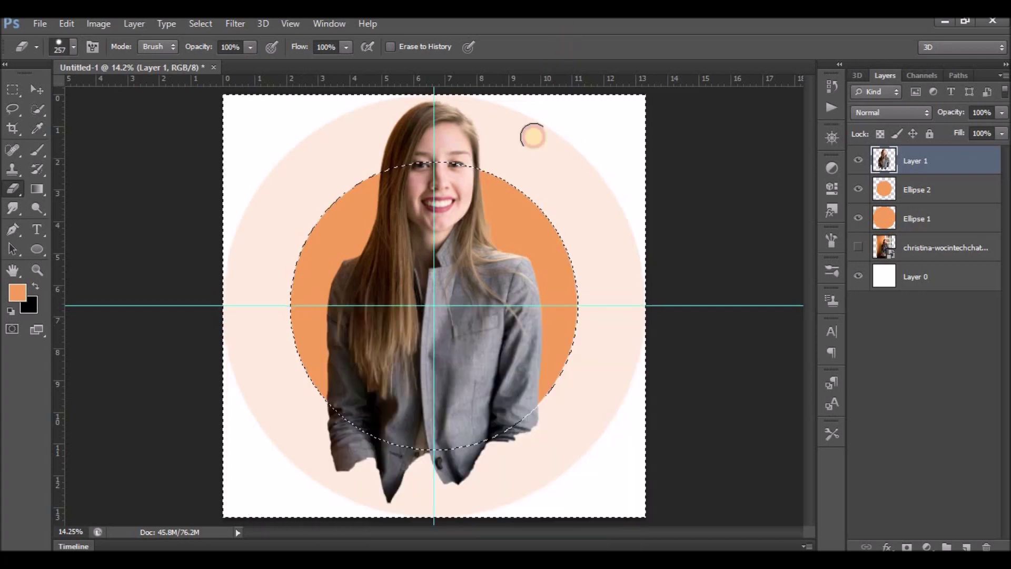
mouse_move(403, 446)
mouse_down()
mouse_move(537, 406)
mouse_move(451, 478)
mouse_move(395, 483)
mouse_move(374, 509)
mouse_move(351, 442)
mouse_up()
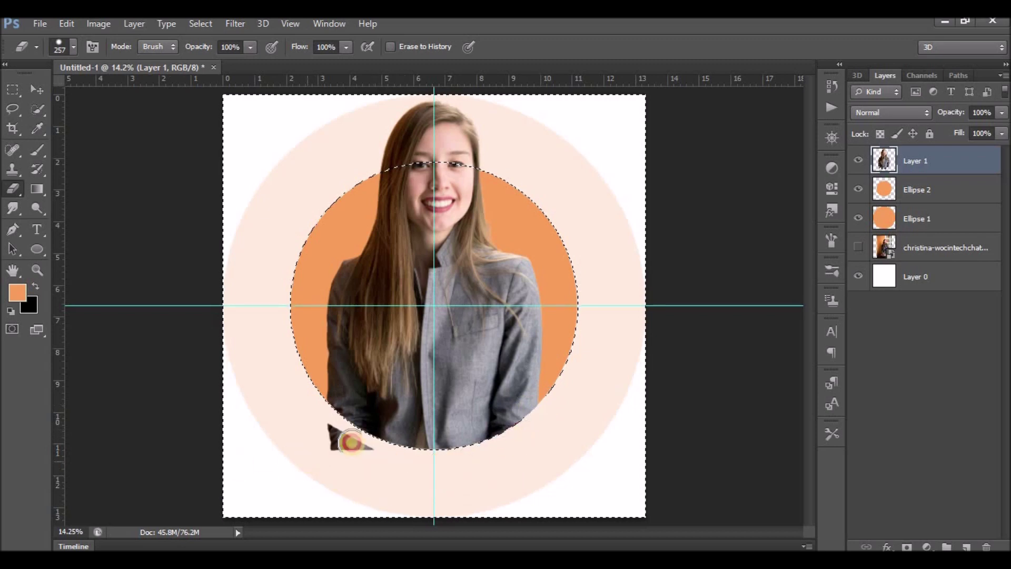
key(ctrl+d)
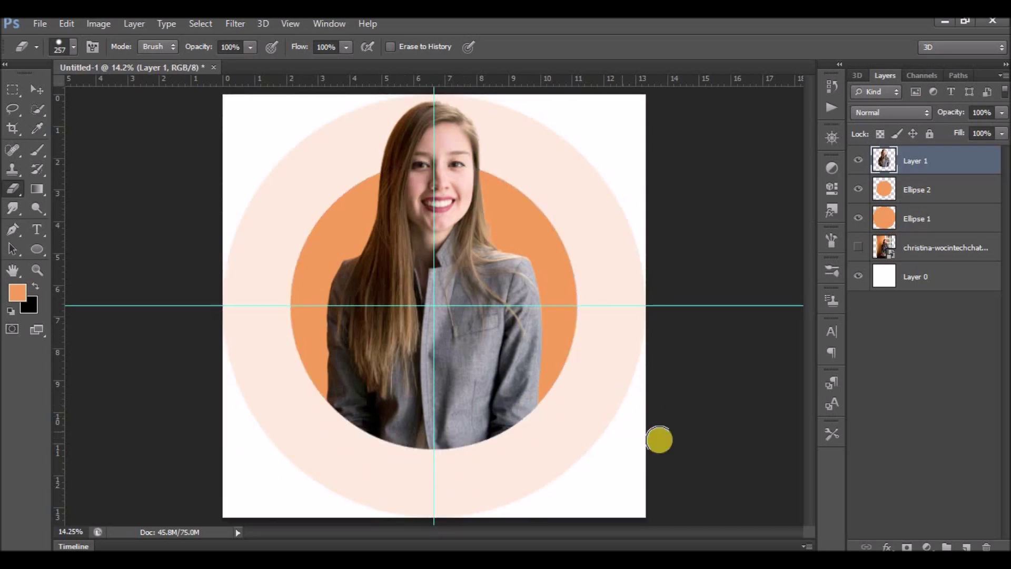
click(923, 185)
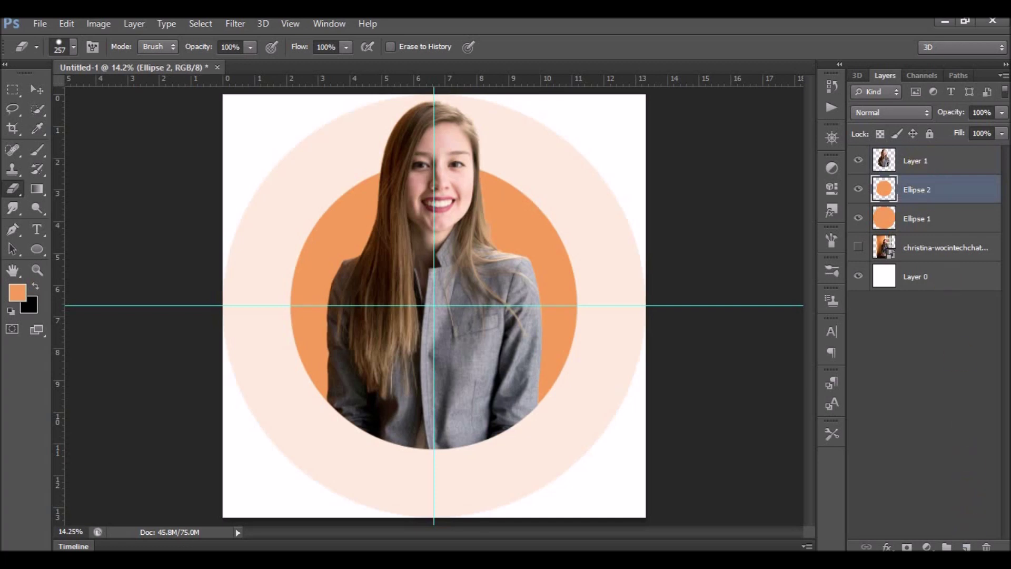
- Add a new Layer 2 and load the Ellipse 2 circle as a selection
click(929, 168)
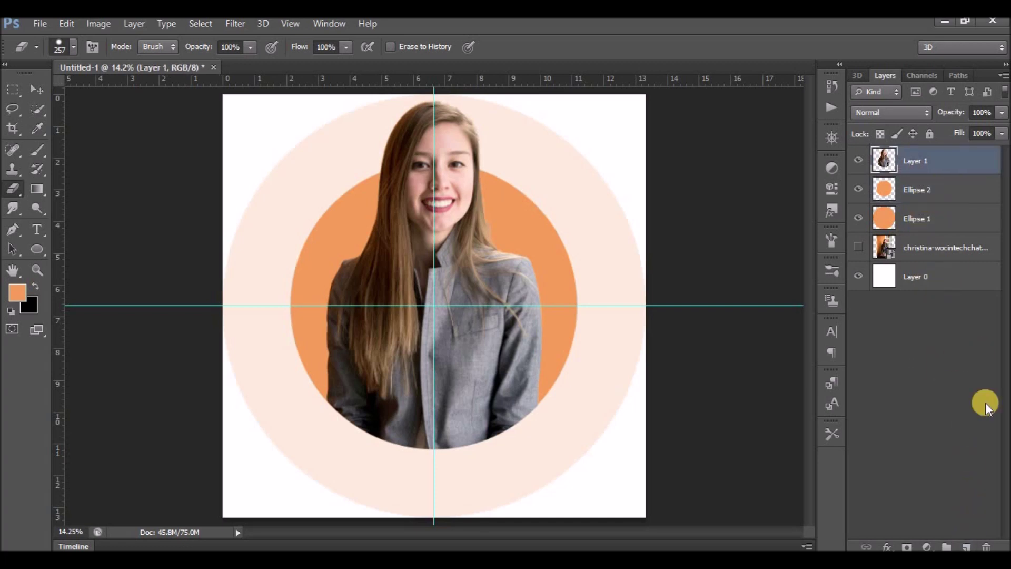
click(969, 545)
right_click(890, 219)
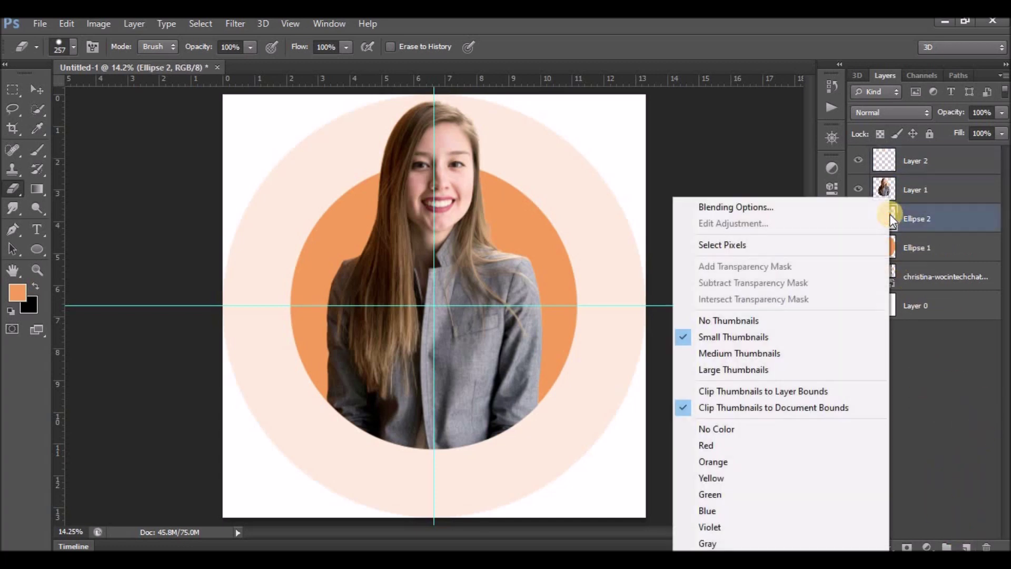
click(804, 244)
click(910, 156)
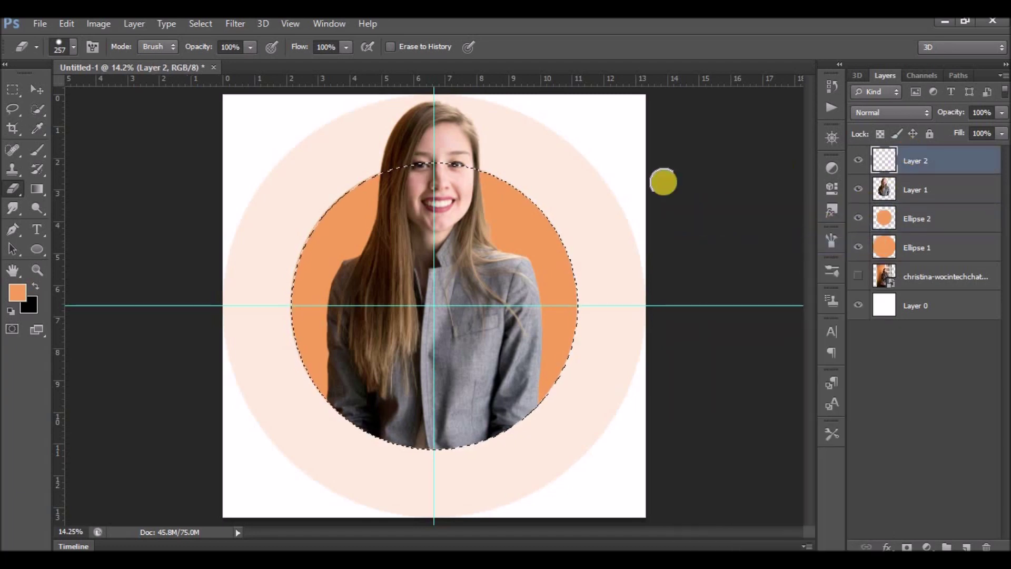
- Paint soft black with a 1600 px brush along the circle's bottom, then deselect
click(42, 154)
click(35, 287)
right_click(331, 263)
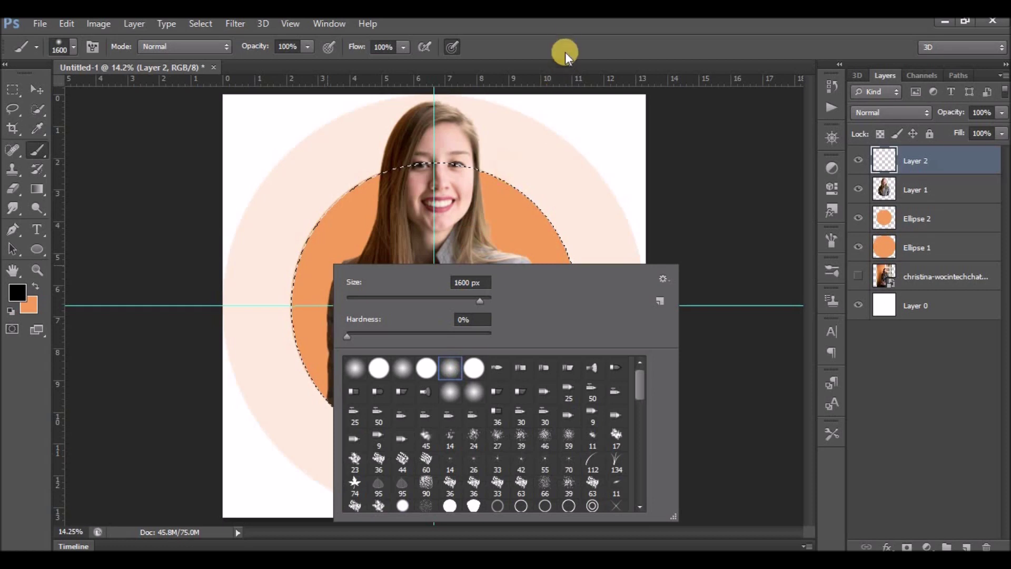
click(582, 255)
mouse_move(297, 456)
mouse_down()
mouse_move(519, 496)
mouse_move(580, 456)
mouse_up()
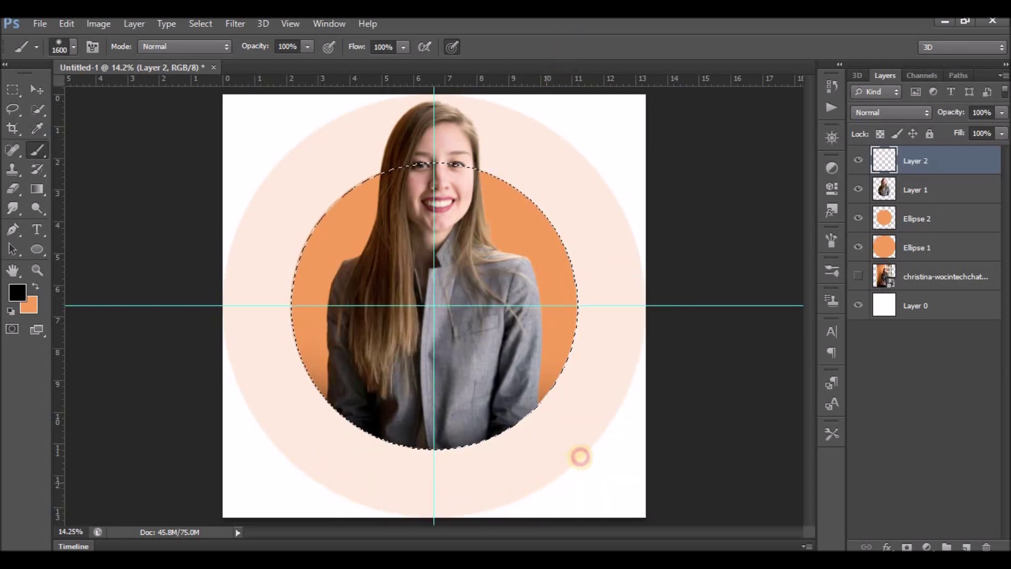
key(ctrl+d)
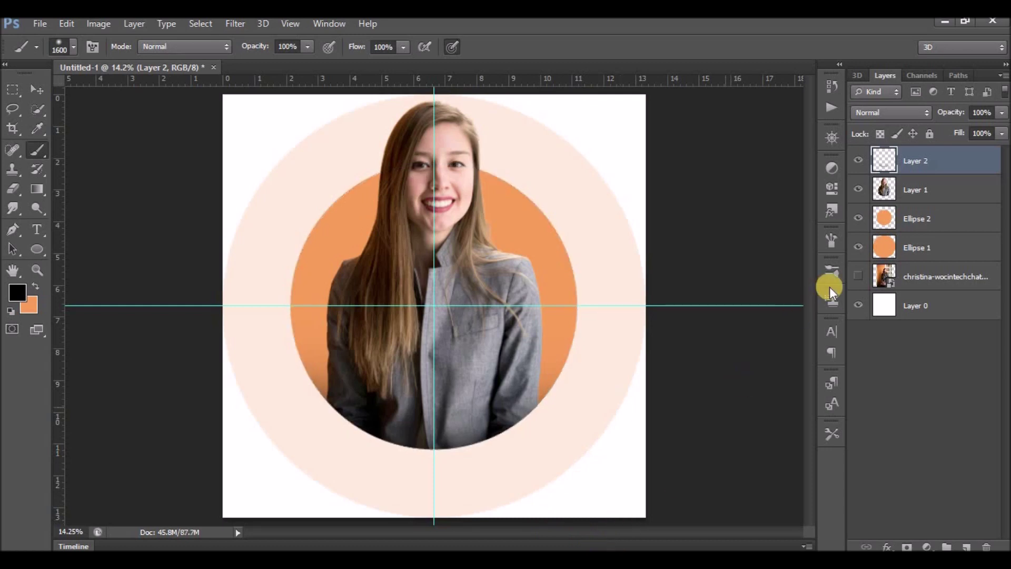
- Hide Ellipse 1 and give Layer 0 a reversed radial Gradient Overlay at 150% scale
click(858, 248)
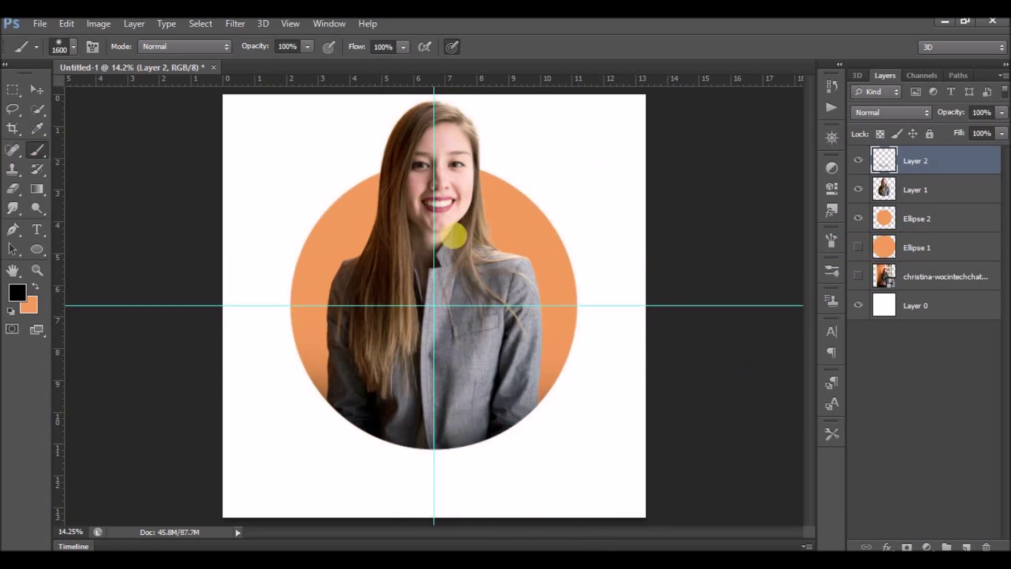
right_click(872, 224)
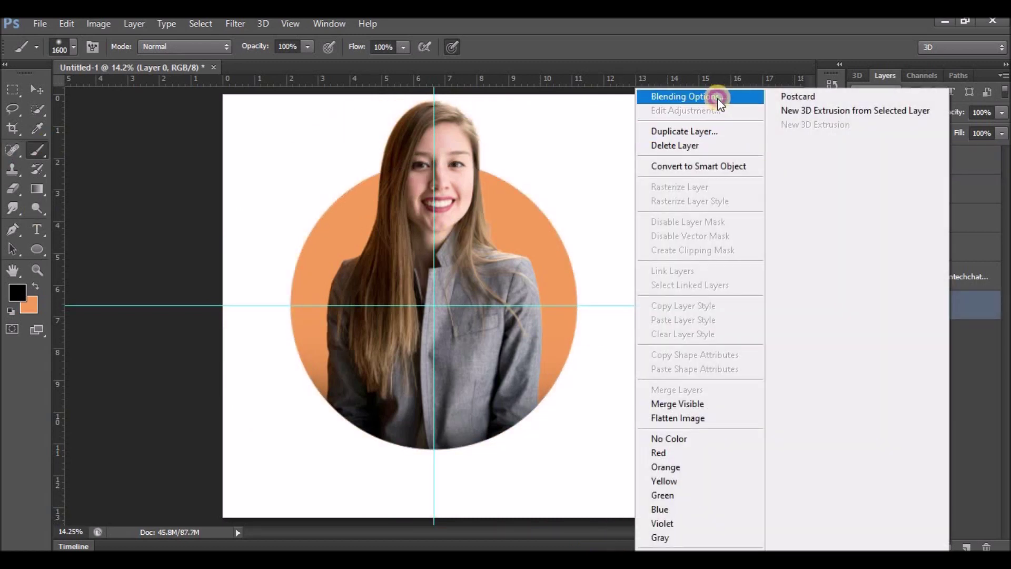
click(717, 97)
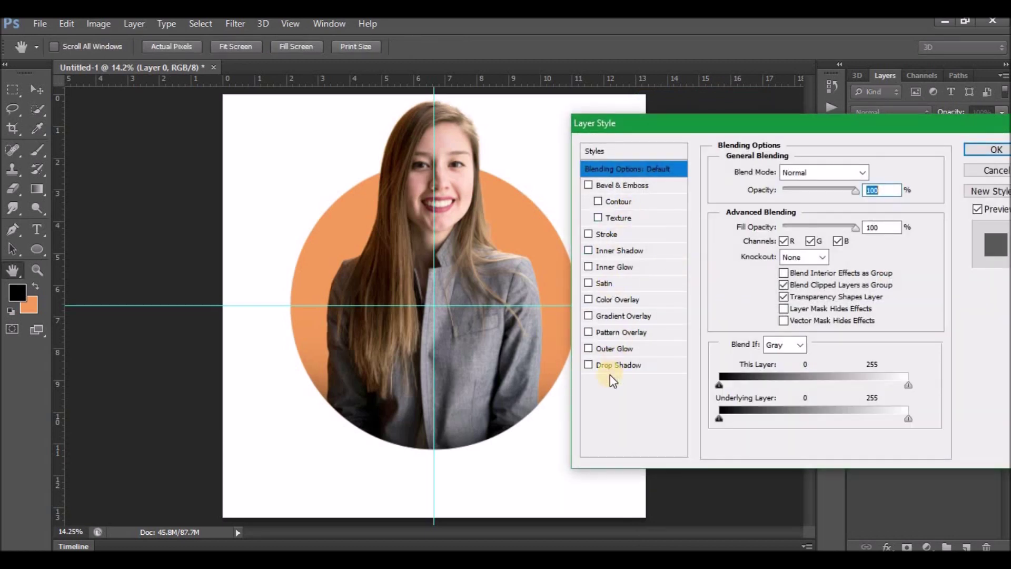
click(626, 317)
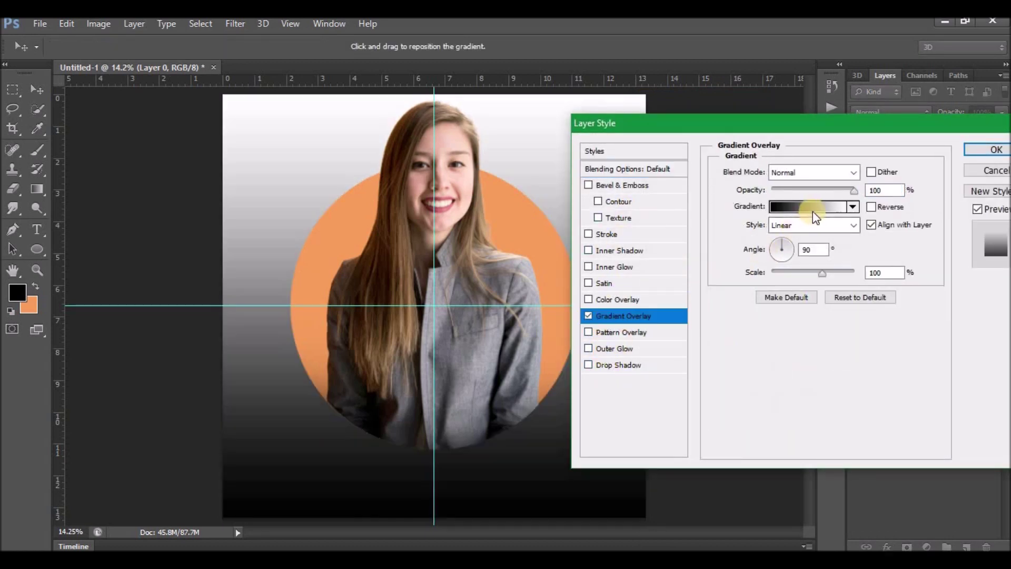
click(784, 233)
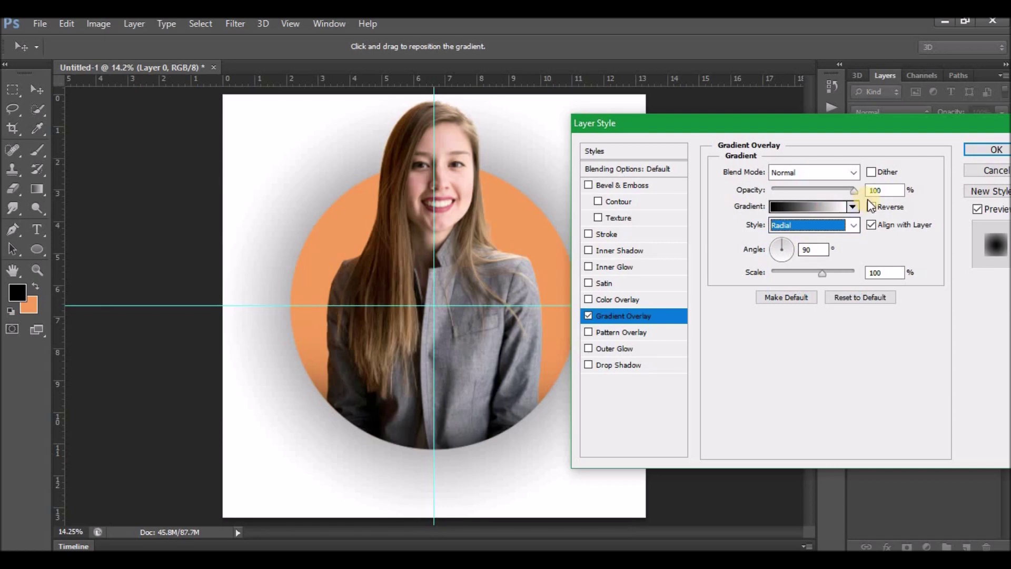
click(871, 206)
drag(823, 273, 812, 274)
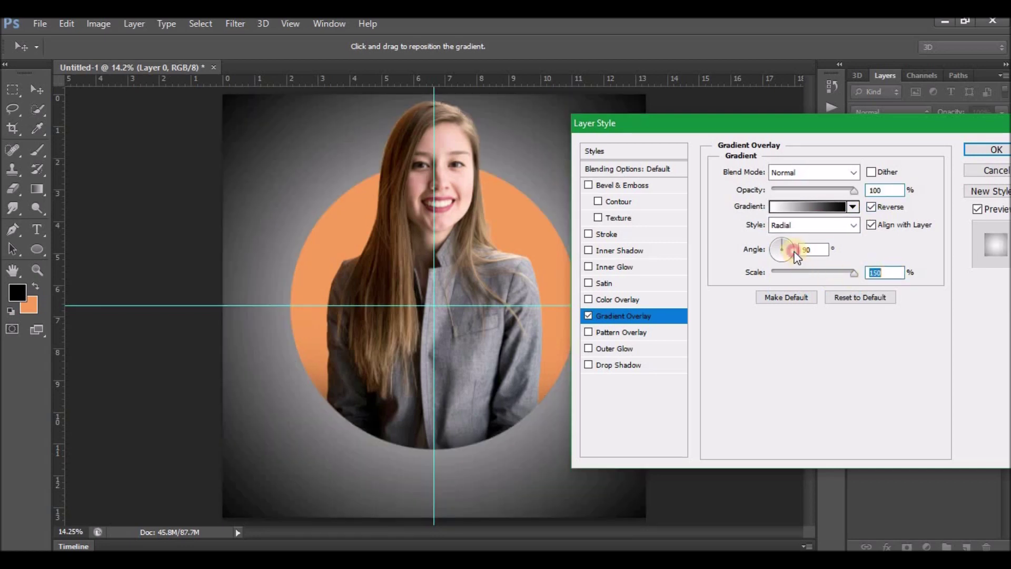
- Change the gradient's black stop to grey 969696 and apply the overlay
click(825, 210)
click(713, 337)
double_click(713, 338)
mouse_move(537, 316)
mouse_down()
mouse_move(520, 270)
mouse_move(530, 232)
mouse_move(518, 238)
mouse_up()
click(904, 198)
click(982, 113)
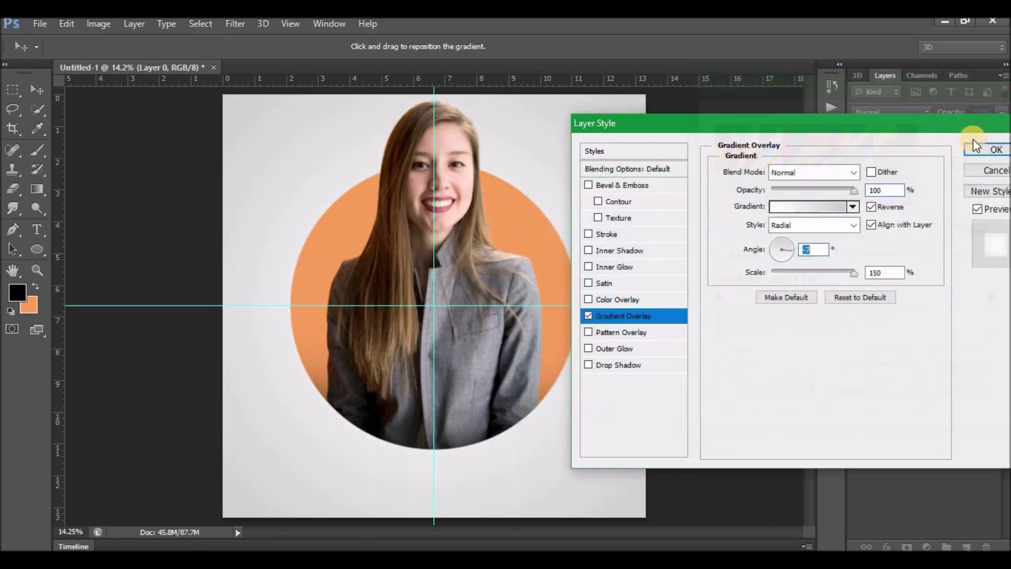
click(984, 149)
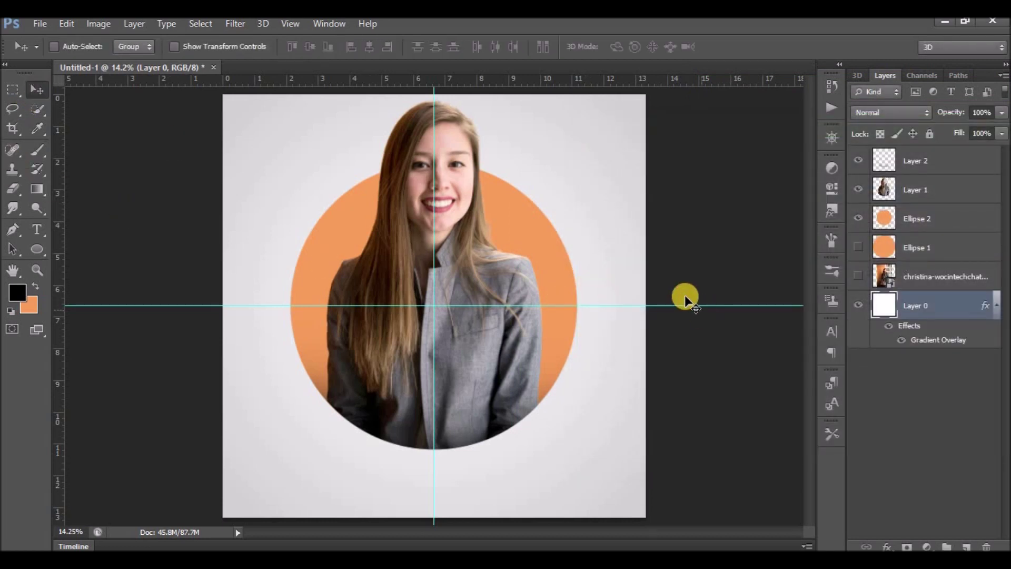
- Drag the horizontal guide off the canvas and hide the remaining vertical guide with Ctrl+;
drag(685, 304, 665, 84)
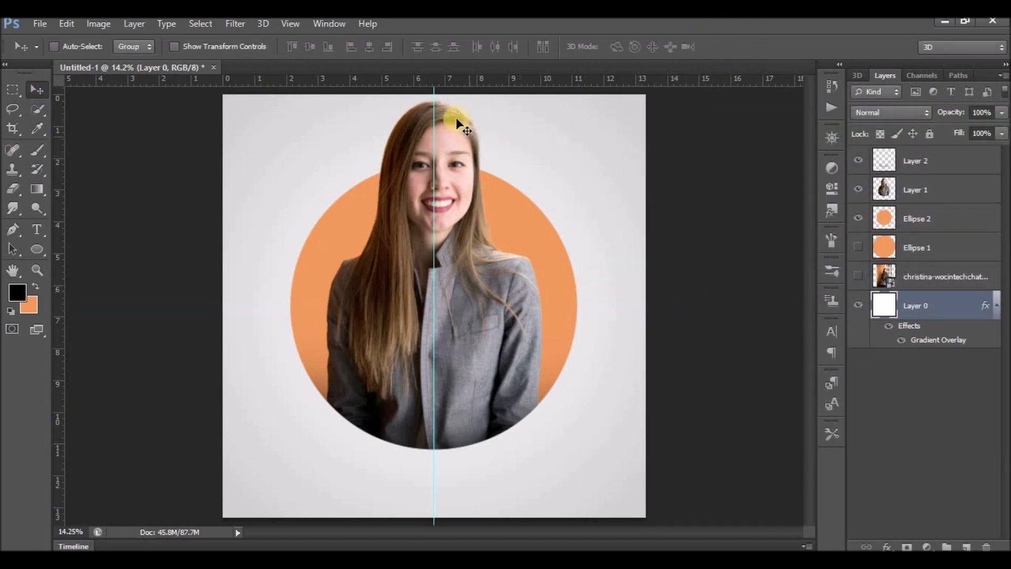
key(ctrl+semicolon)
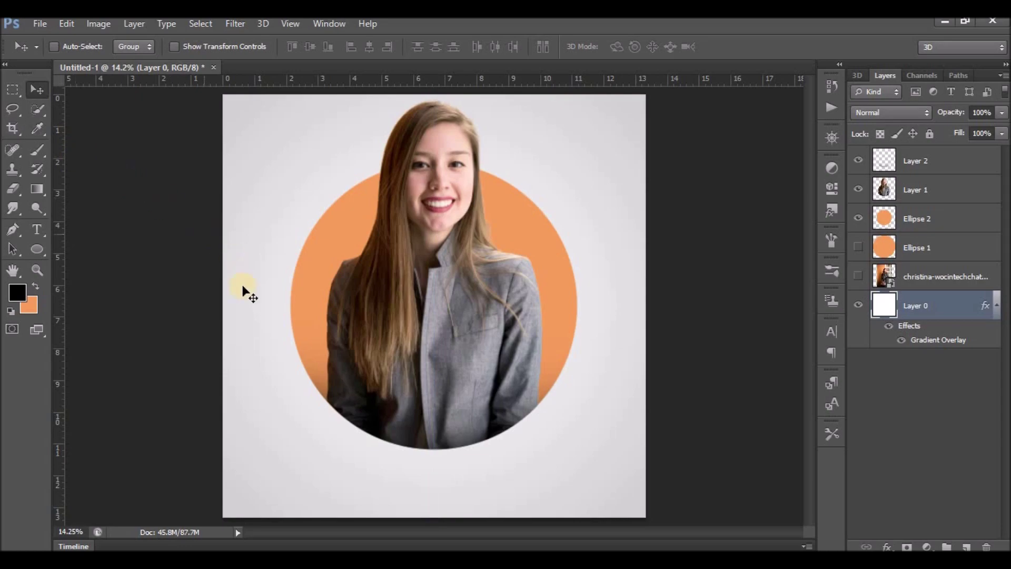